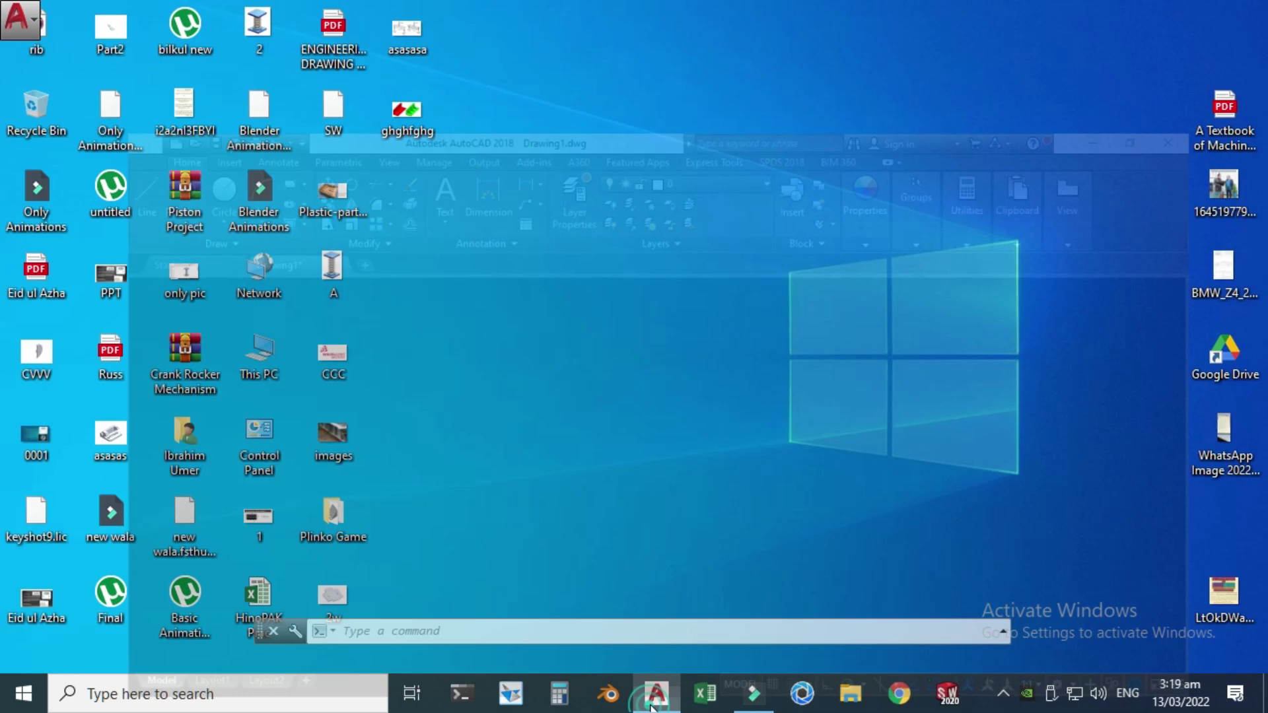
Restore AutoCAD and switch Drawing1 to the 3D Modeling workspace.
{"action": "left_click", "coordinate": [647, 700]}
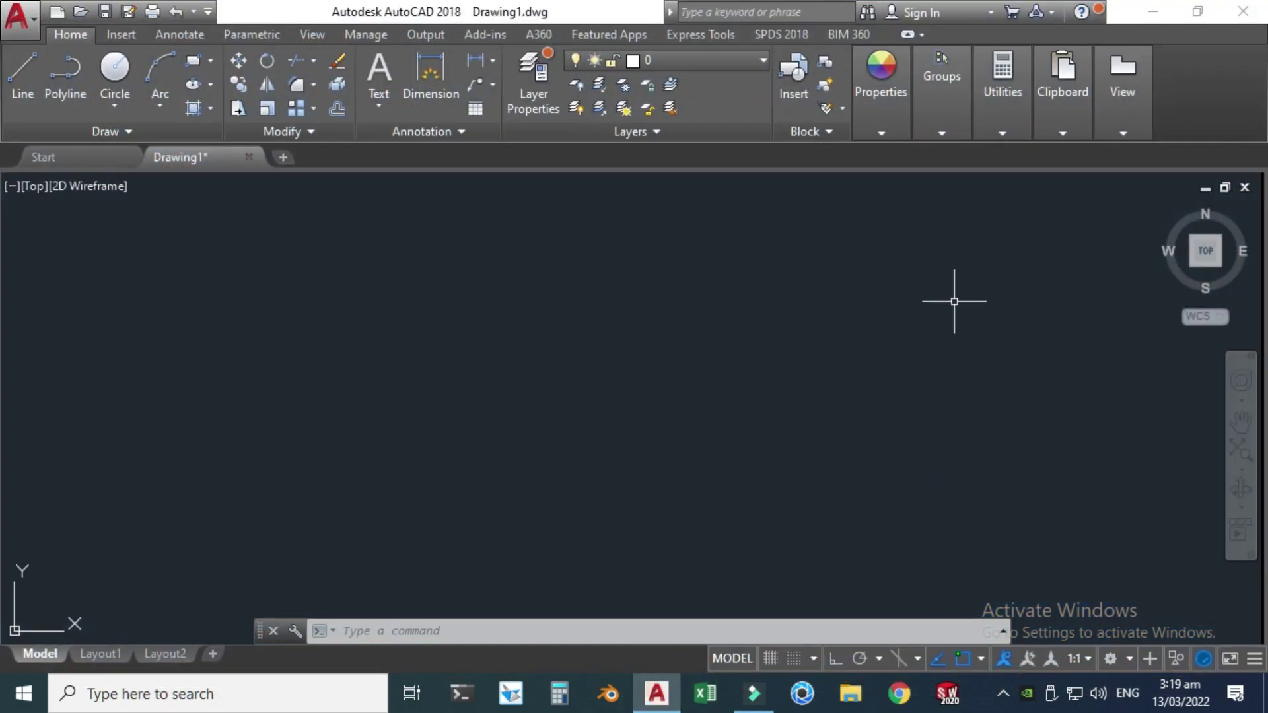
{"action": "left_click", "coordinate": [1124, 659]}
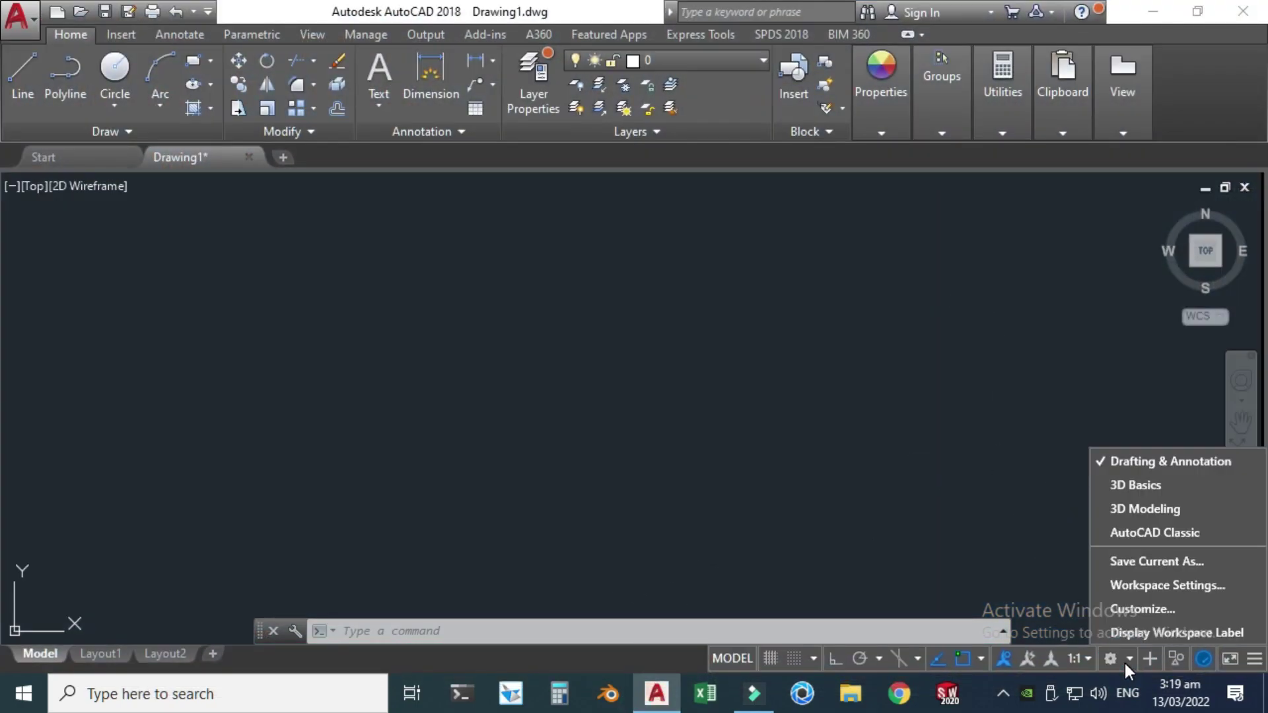
{"action": "left_click", "coordinate": [1131, 514]}
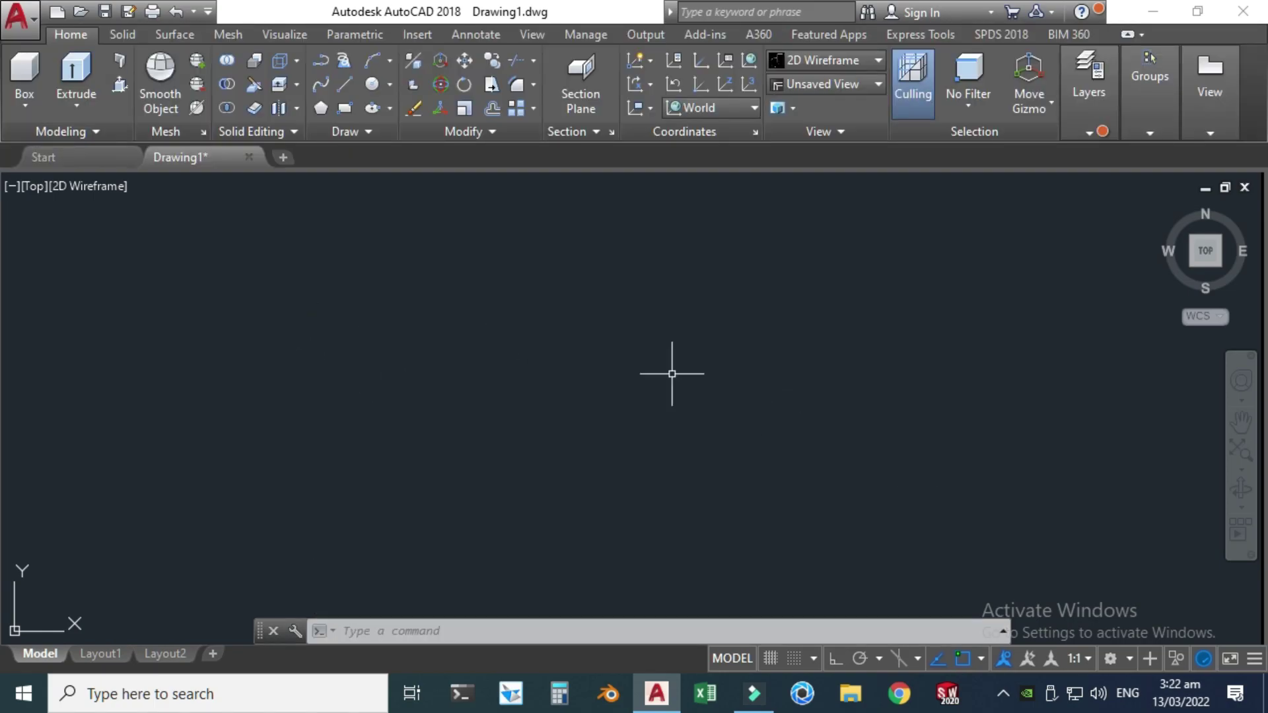
Draw the large rectangle for the table outline.
{"action": "left_click", "coordinate": [344, 108]}
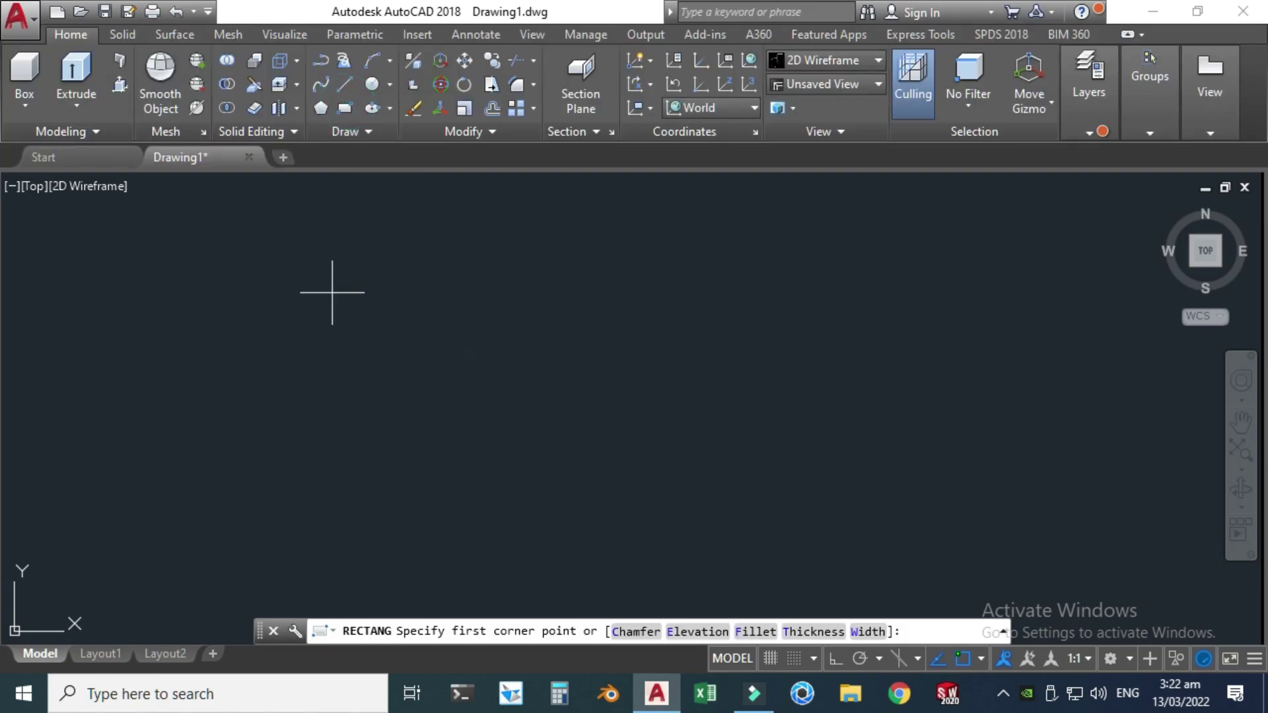
{"action": "left_click", "coordinate": [339, 271]}
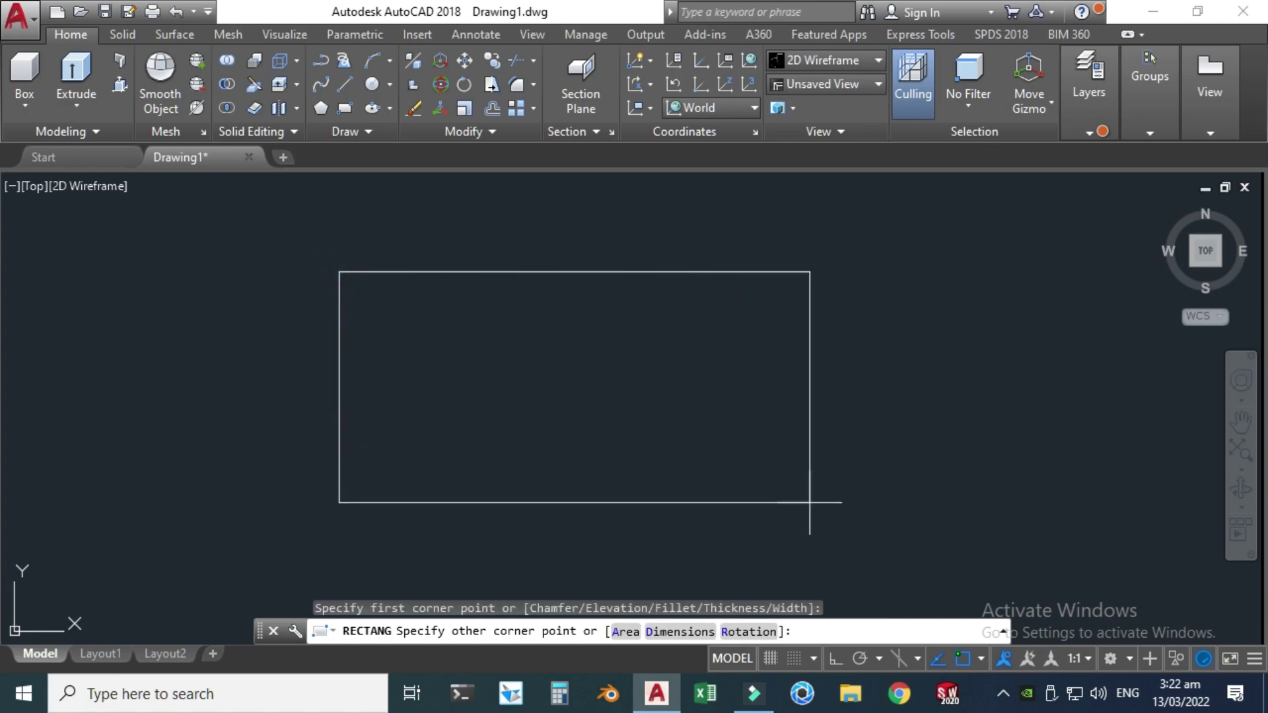
{"action": "left_click", "coordinate": [844, 514]}
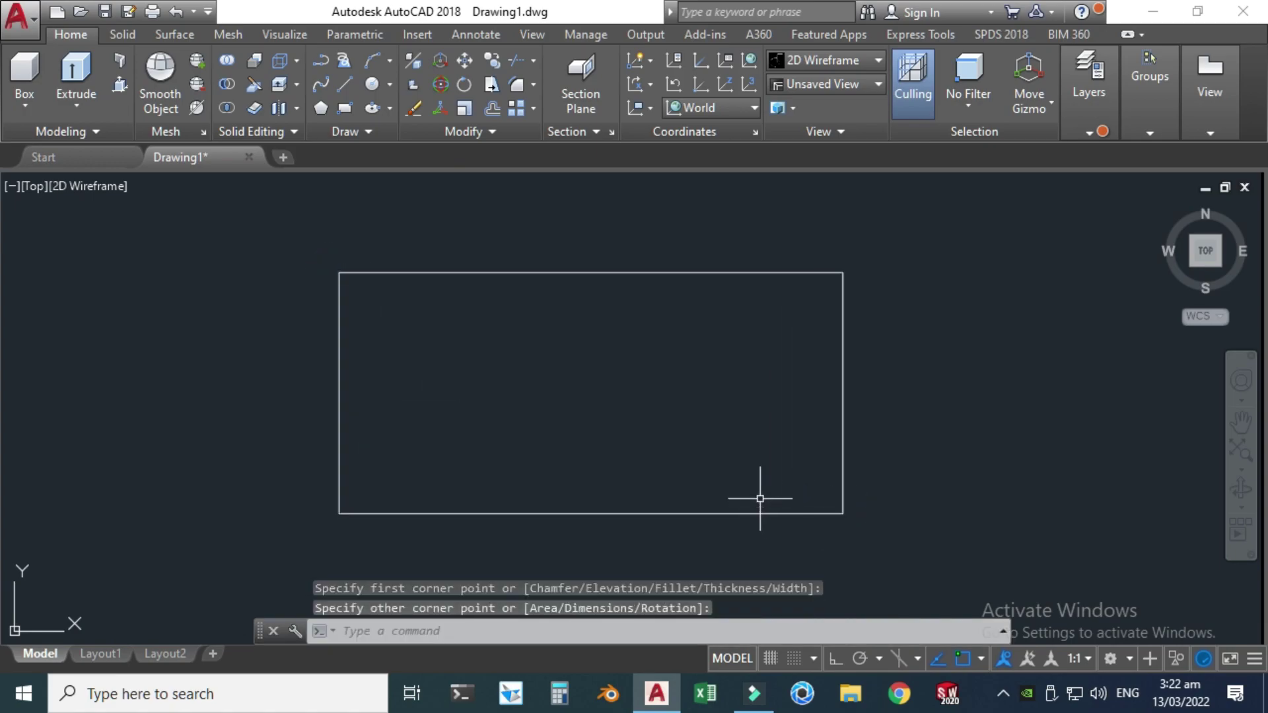
Draw a small leg square inside the rectangle's lower-left corner.
{"action": "key", "text": "Return"}
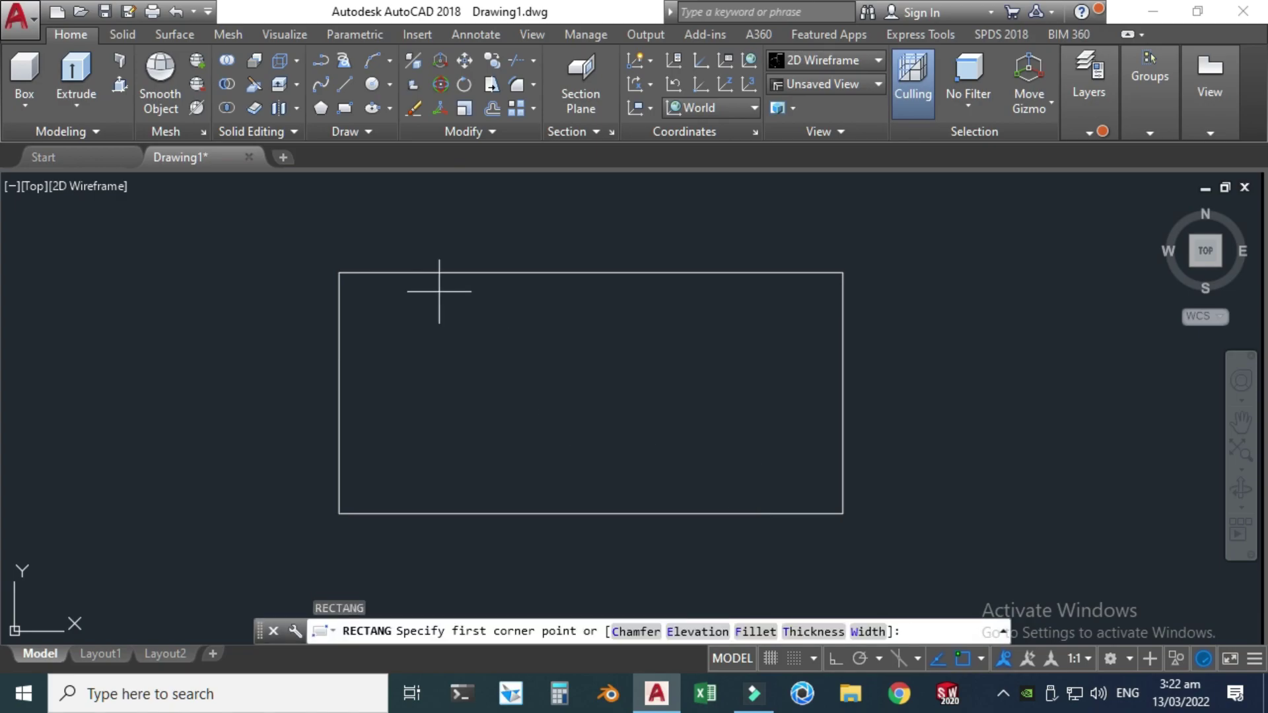
{"action": "scroll", "coordinate": [356, 518], "scroll_direction": "up", "scroll_amount": 2}
{"action": "left_click", "coordinate": [327, 511]}
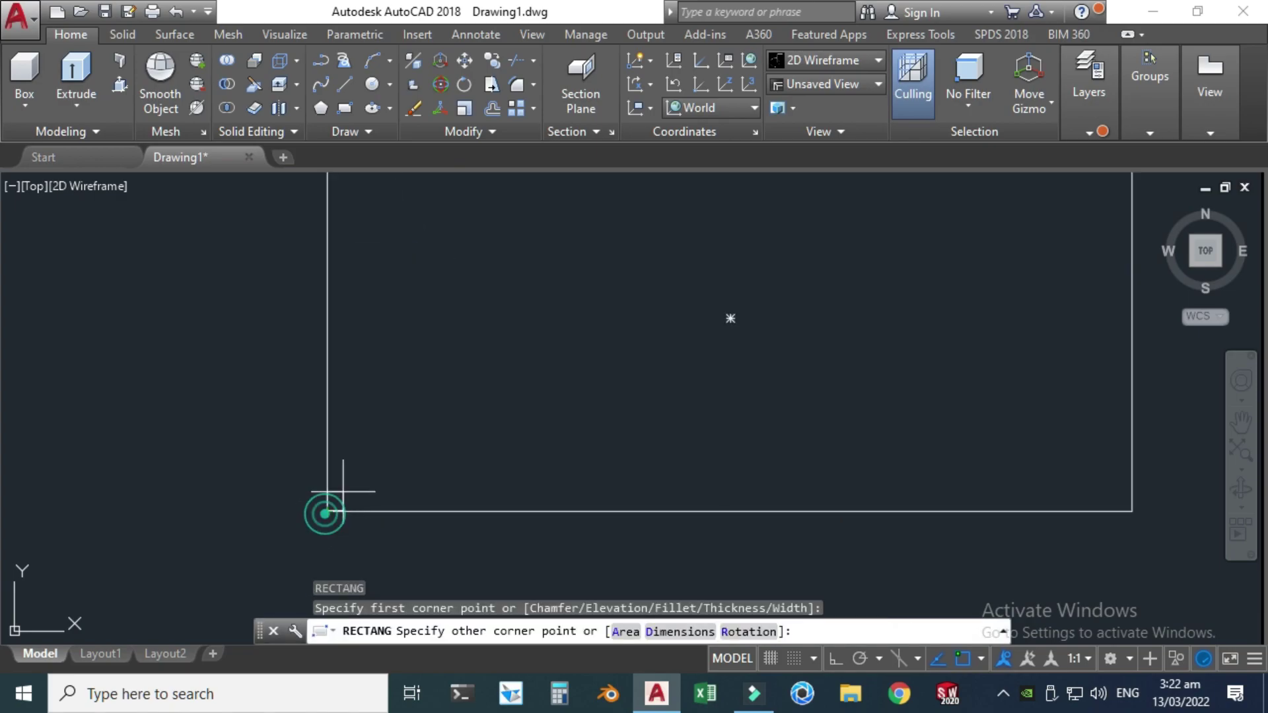
{"action": "left_click", "coordinate": [398, 442]}
{"action": "scroll", "coordinate": [396, 444], "scroll_direction": "down", "scroll_amount": 2}
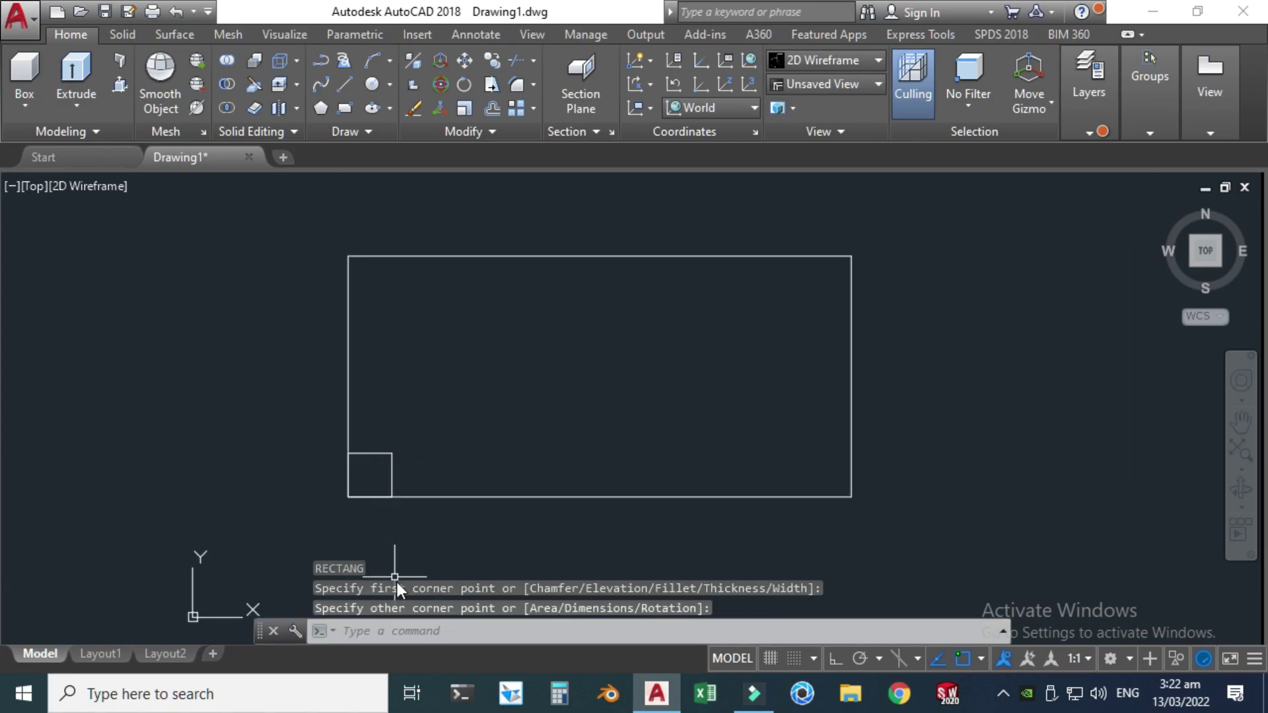
{"action": "left_click", "coordinate": [403, 627]}
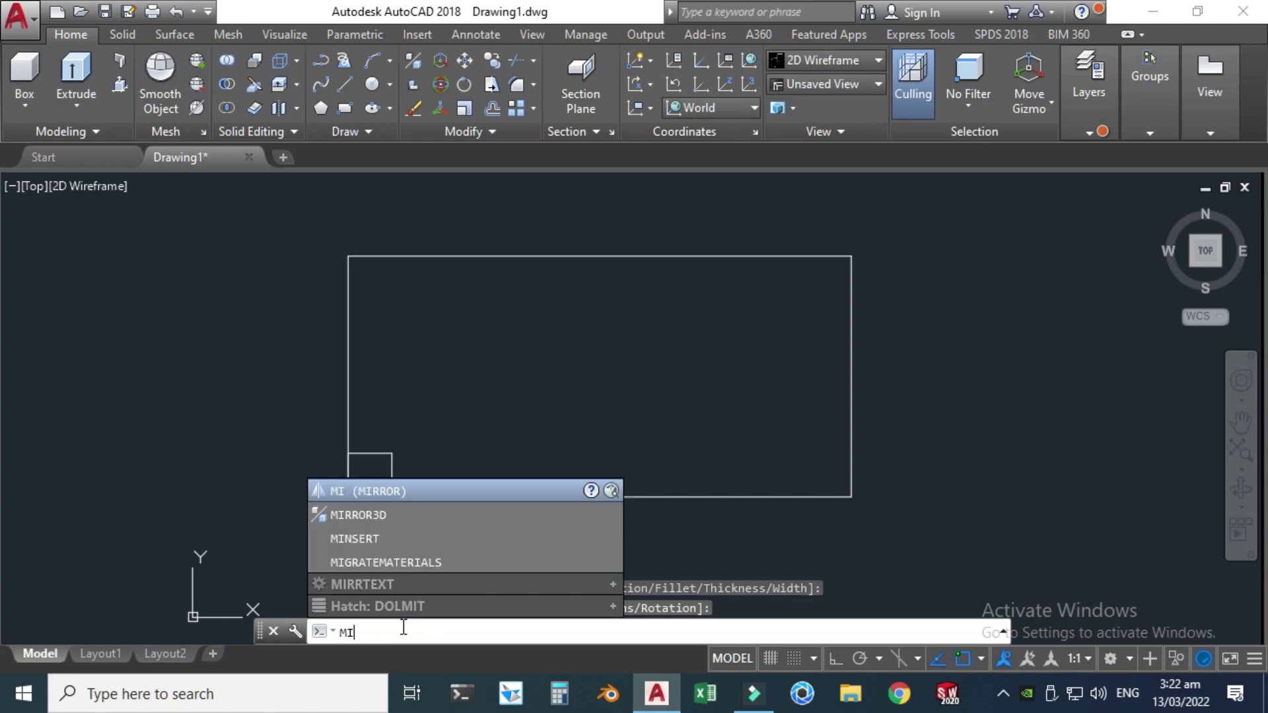
Mirror the leg square about the rectangle's vertical midline, keeping the original.
{"action": "type", "text": "mirr"}
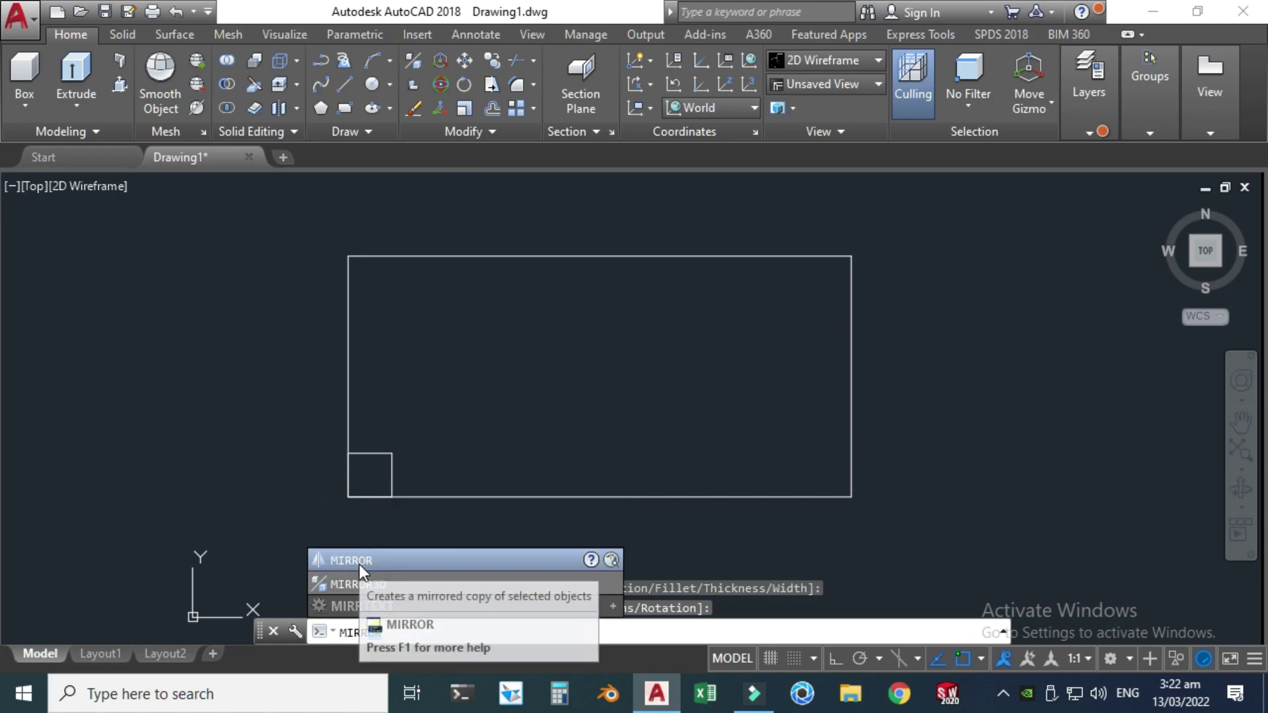
{"action": "left_click", "coordinate": [359, 561]}
{"action": "left_click", "coordinate": [390, 455]}
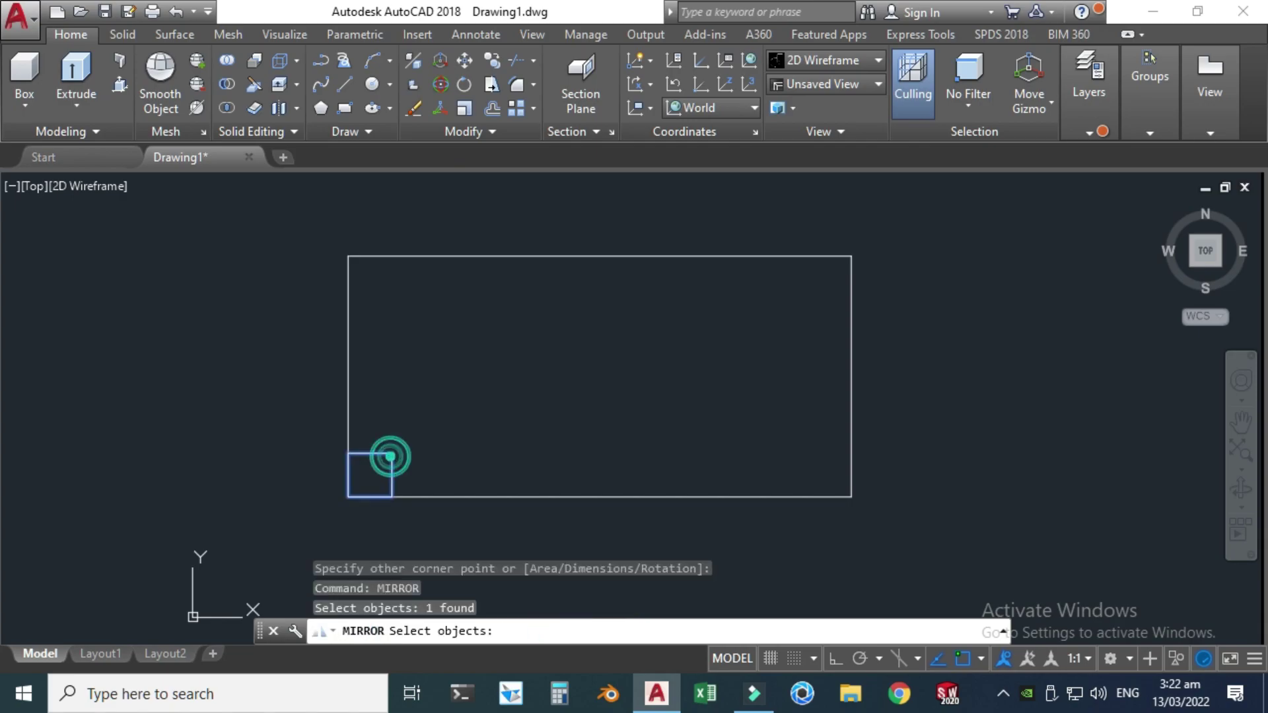
{"action": "key", "text": "Return"}
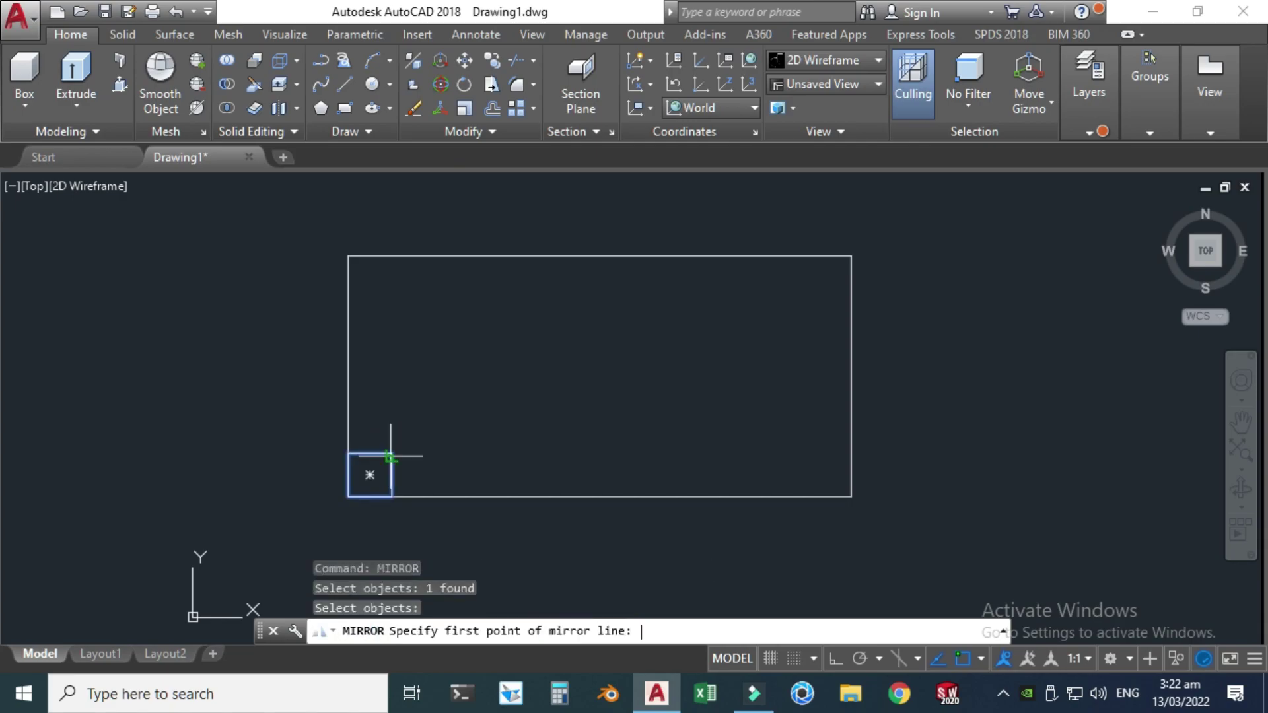
{"action": "left_click", "coordinate": [600, 256]}
{"action": "left_click", "coordinate": [599, 497]}
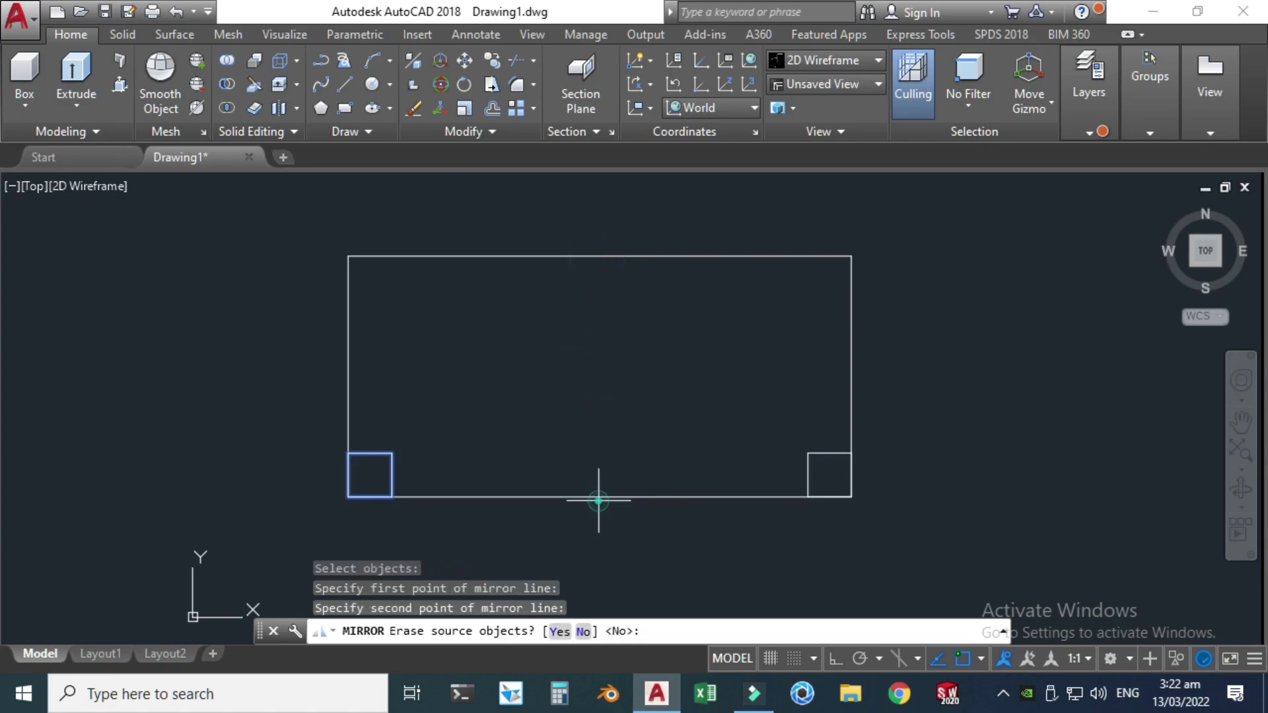
{"action": "left_click", "coordinate": [583, 632]}
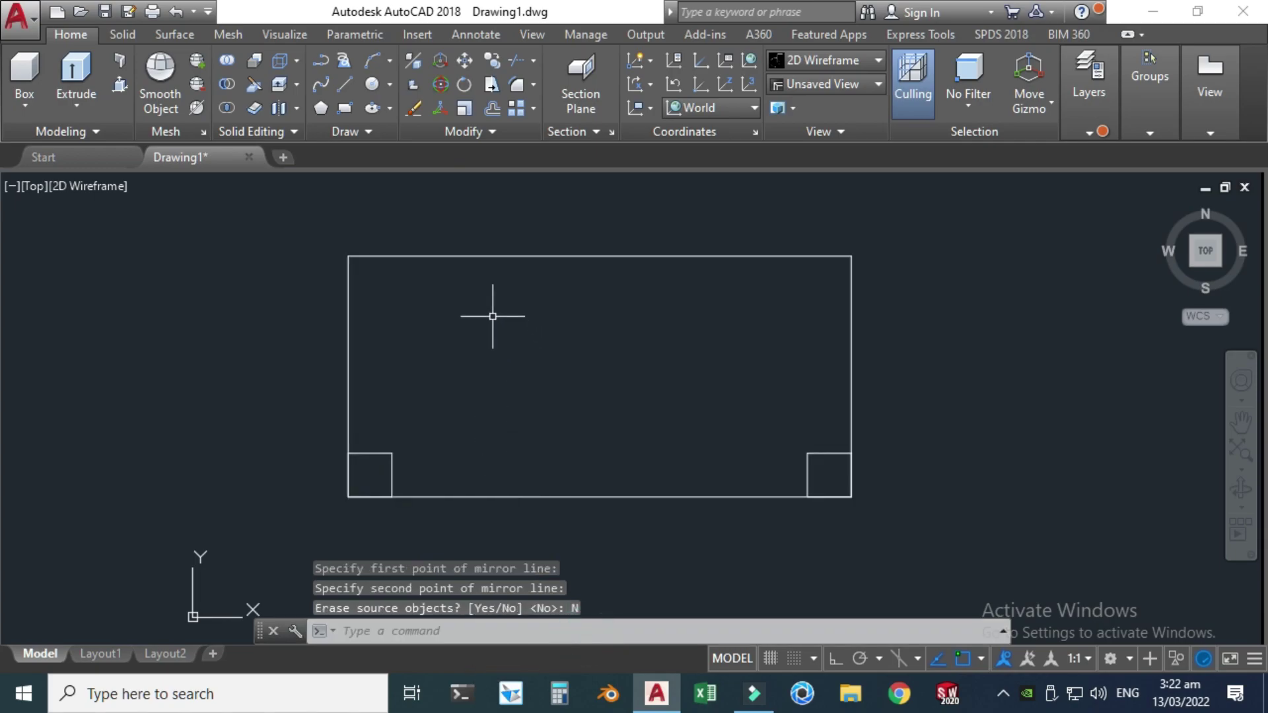
Mirror both leg squares about the horizontal midline, keeping the originals.
{"action": "left_click", "coordinate": [421, 630]}
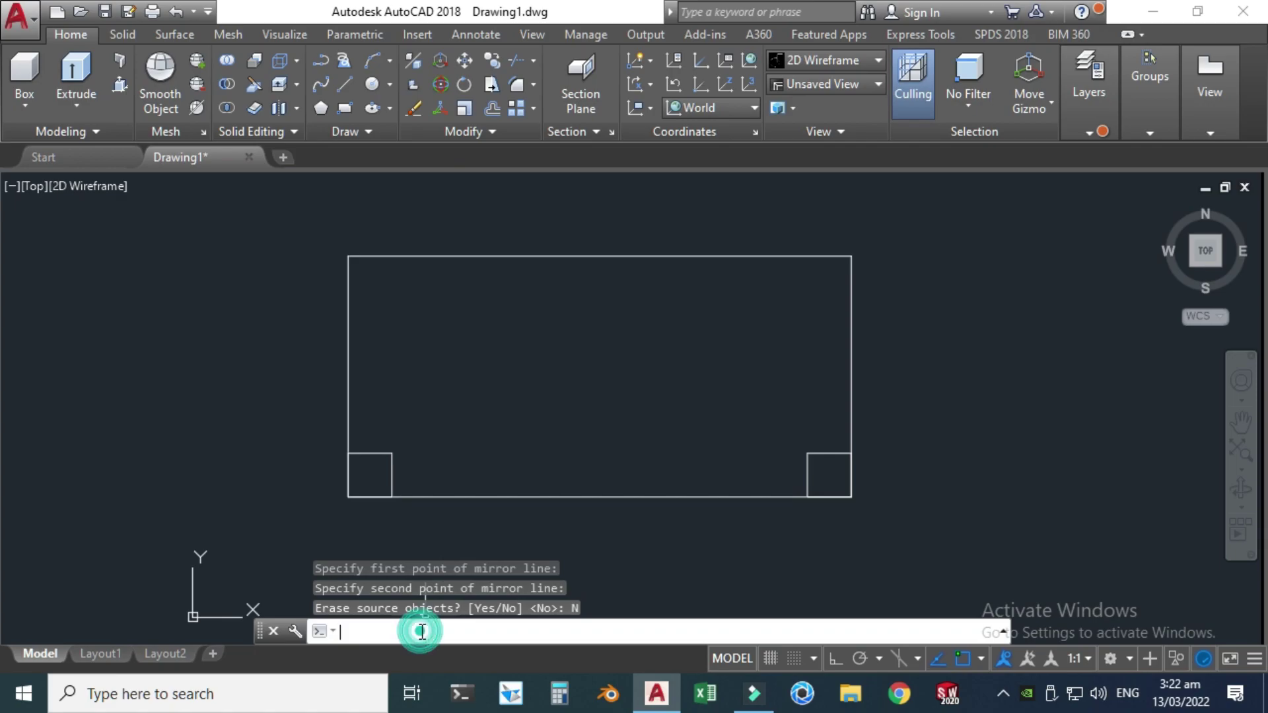
{"action": "type", "text": "mi"}
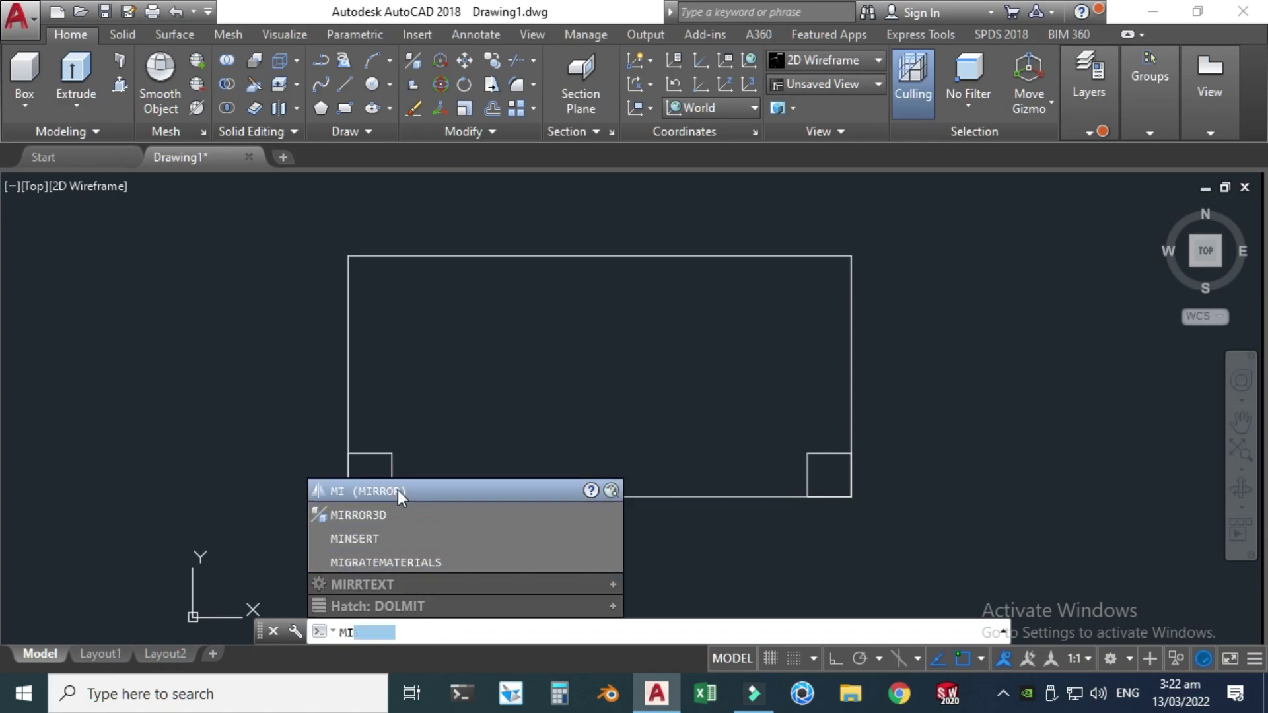
{"action": "left_click", "coordinate": [399, 493]}
{"action": "left_click", "coordinate": [385, 453]}
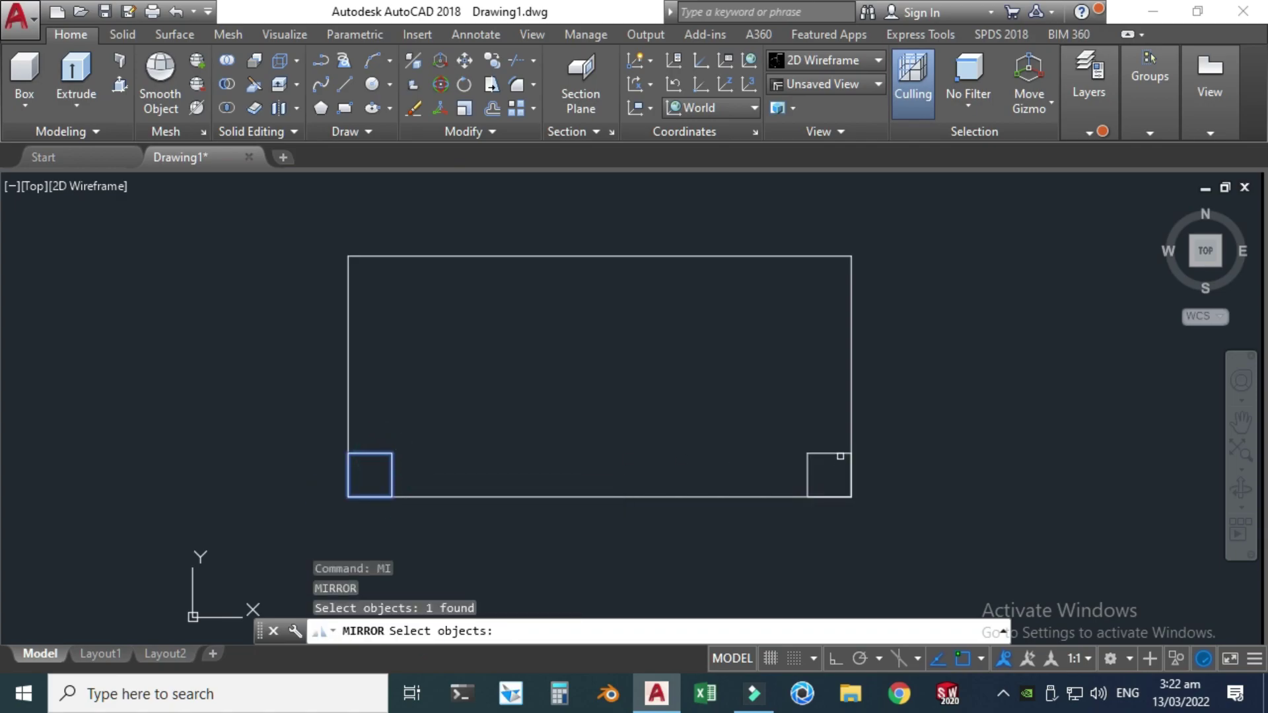
{"action": "left_click", "coordinate": [836, 453]}
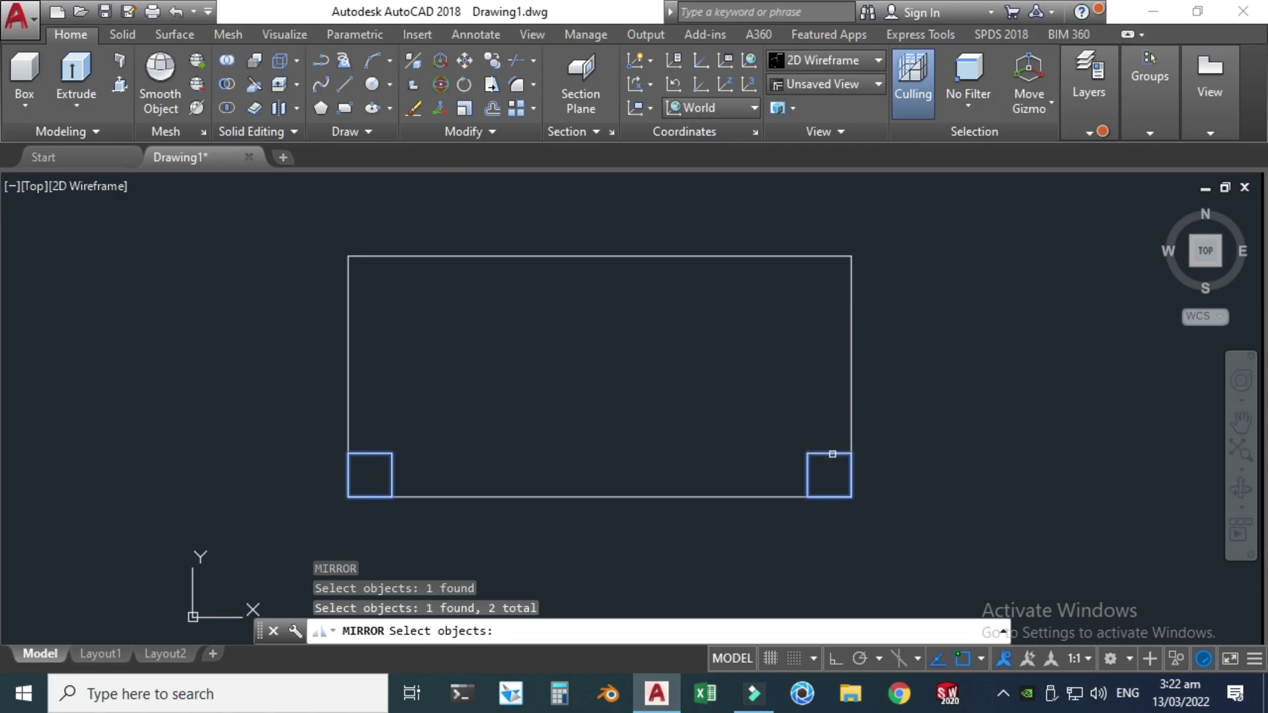
{"action": "key", "text": "Return"}
{"action": "left_click", "coordinate": [851, 376]}
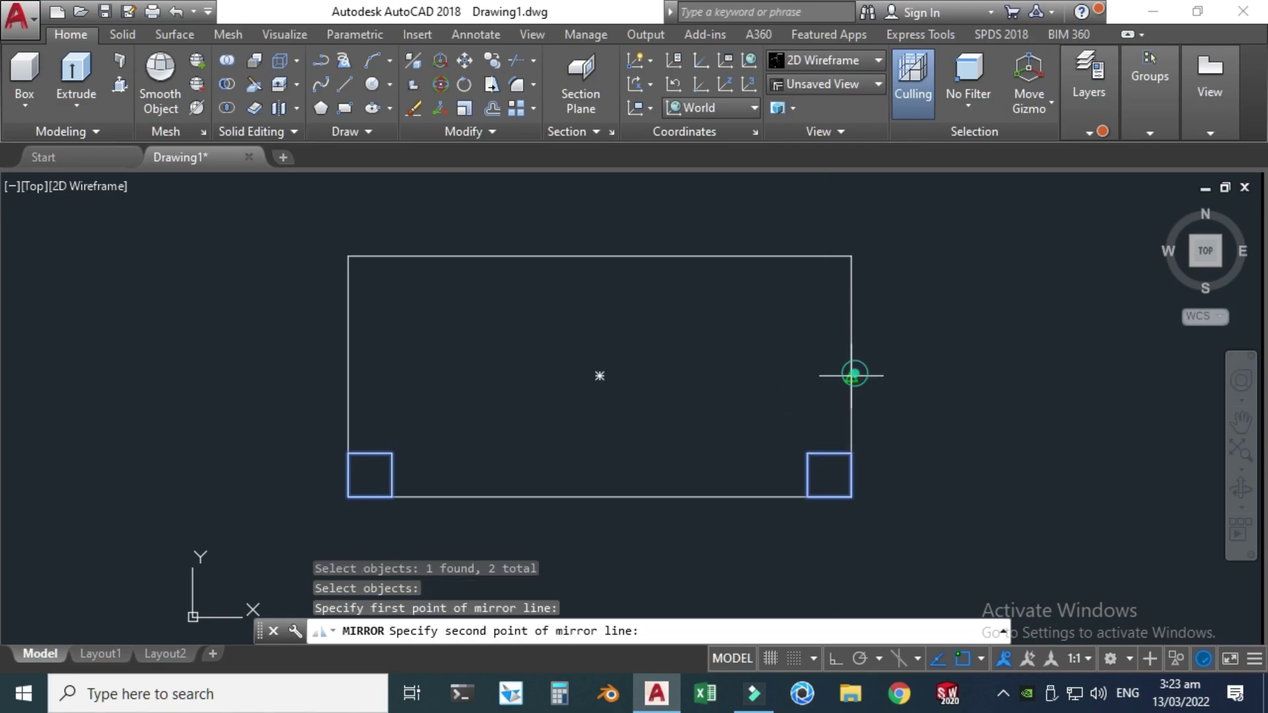
{"action": "left_click", "coordinate": [348, 375]}
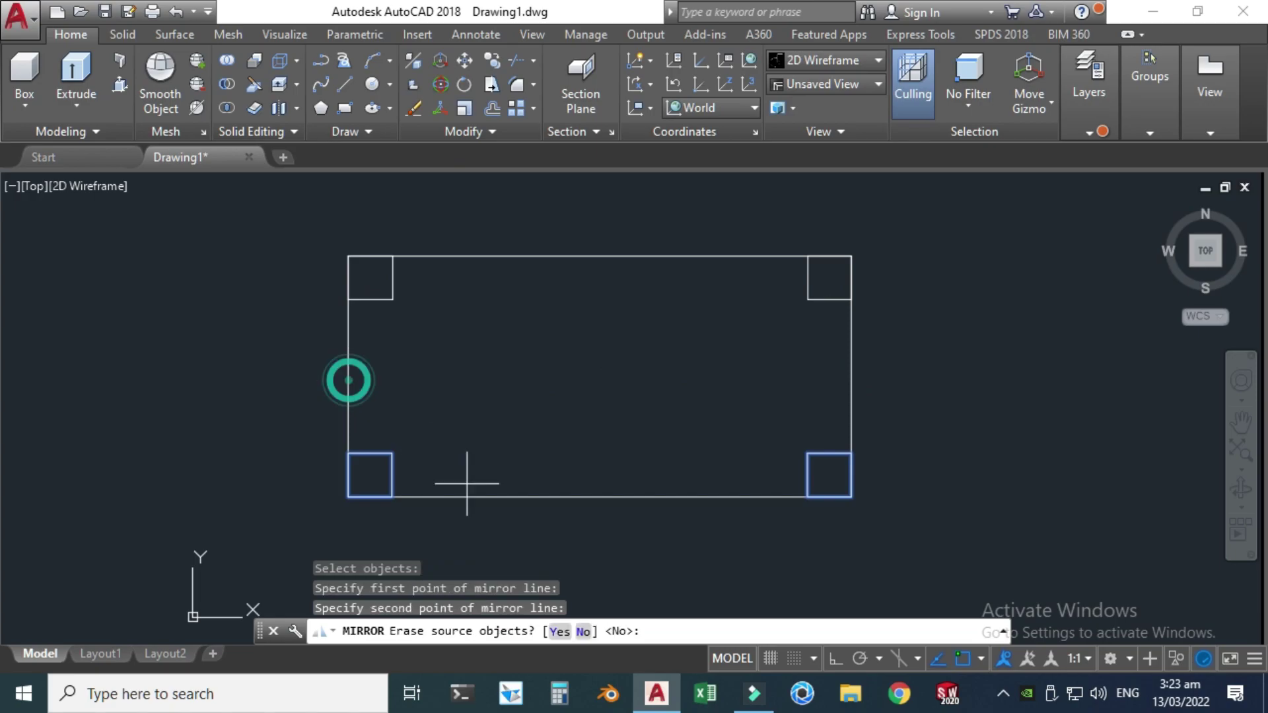
{"action": "left_click", "coordinate": [582, 634]}
{"action": "scroll", "coordinate": [627, 456], "scroll_direction": "down", "scroll_amount": 4}
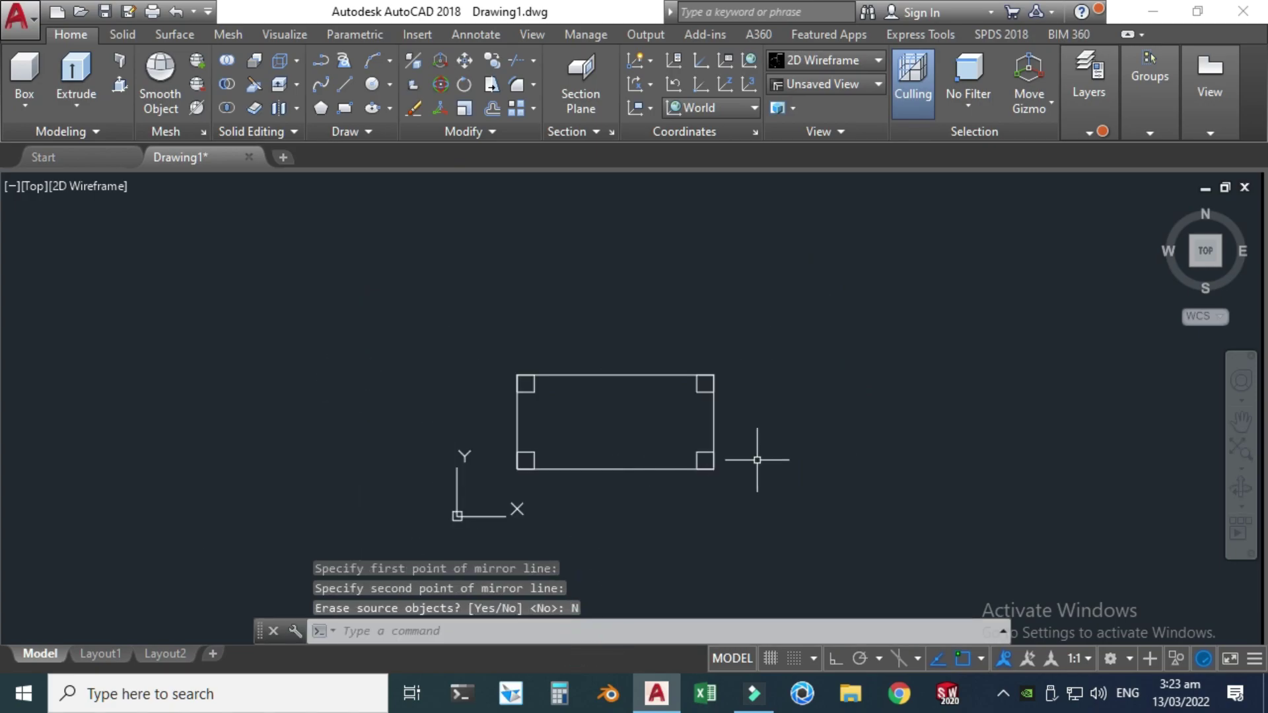
Orbit to a 3D view and extrude the four corner squares upward into legs.
{"action": "left_click", "coordinate": [1241, 487]}
{"action": "left_click_drag", "start_coordinate": [785, 408], "coordinate": [590, 447]}
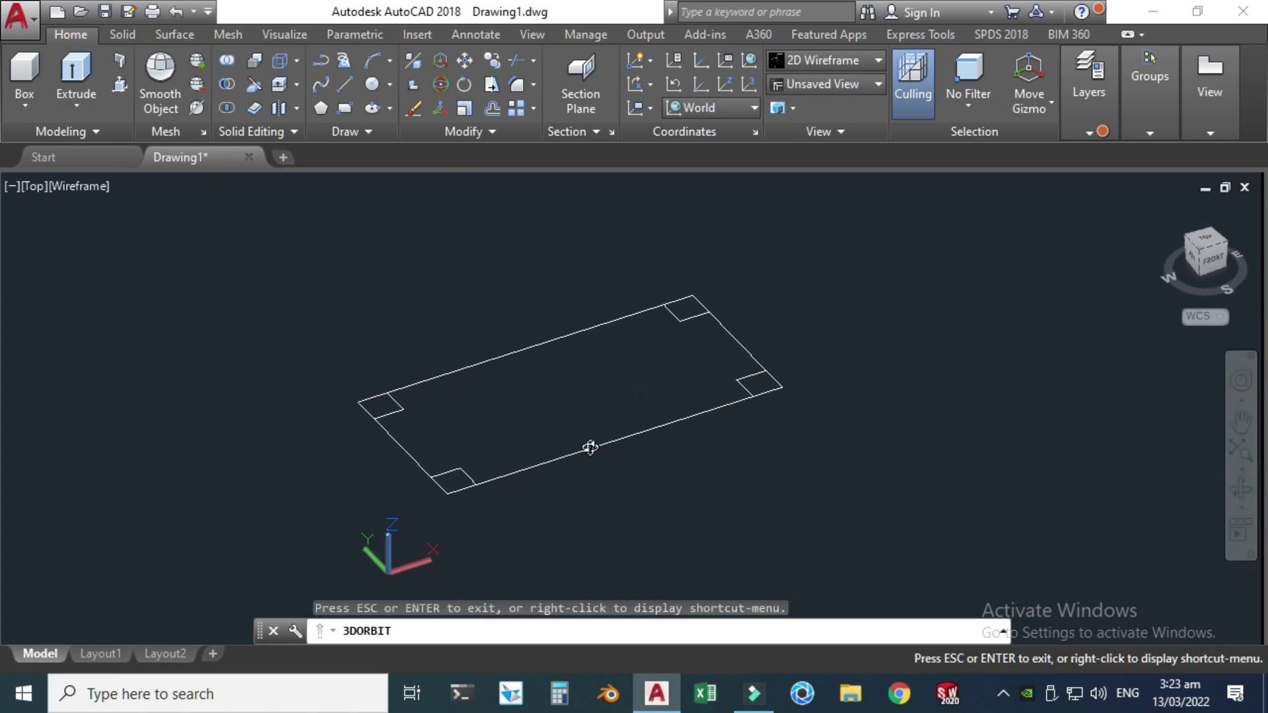
{"action": "left_click", "coordinate": [89, 104]}
{"action": "left_click", "coordinate": [89, 138]}
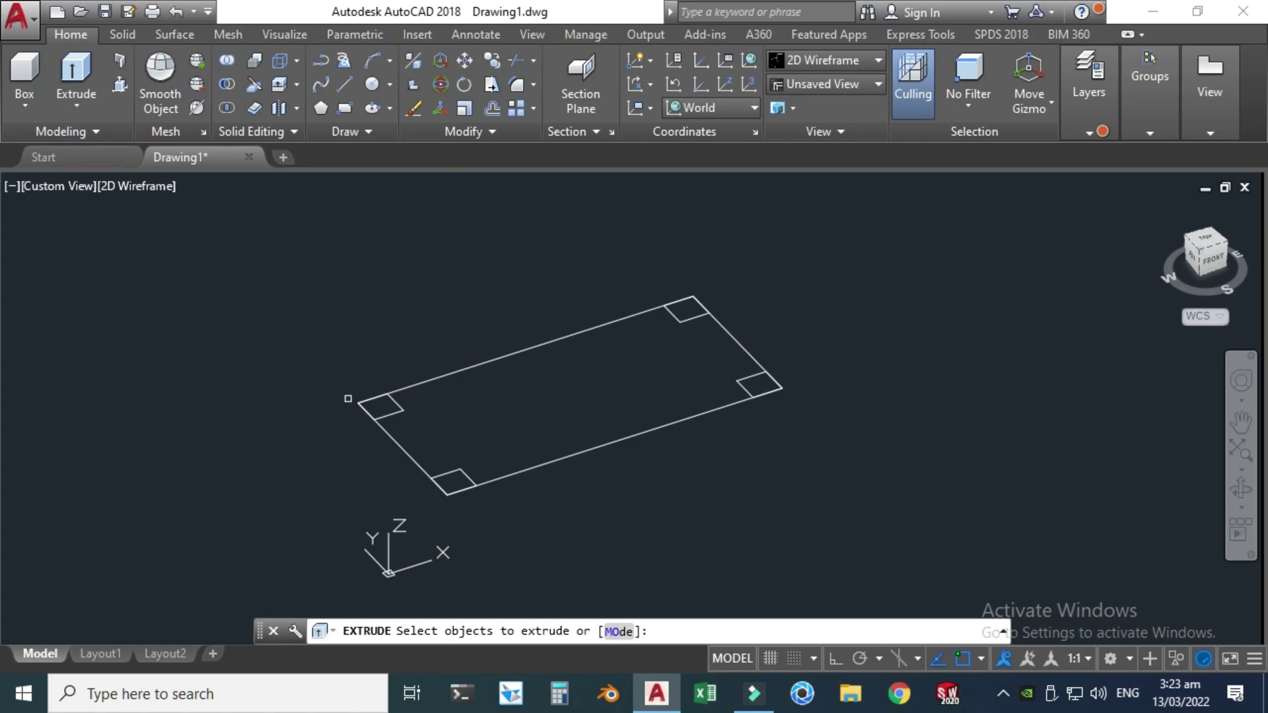
{"action": "left_click", "coordinate": [392, 413]}
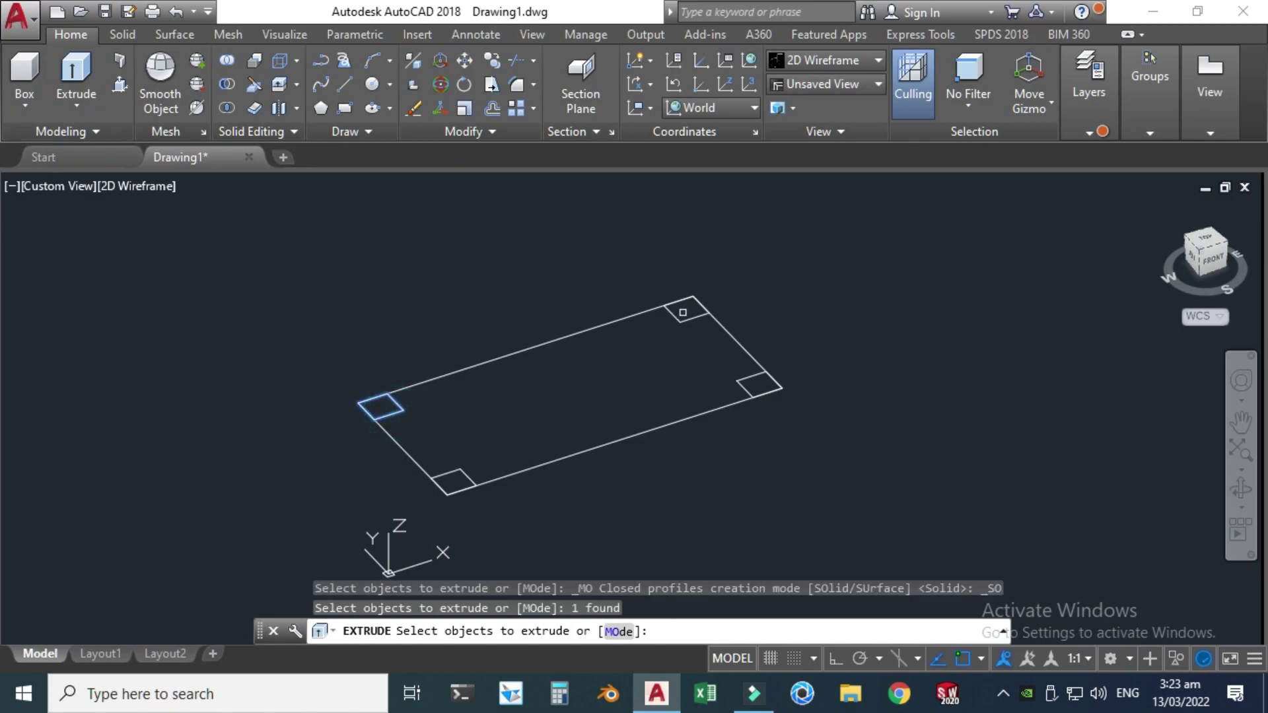
{"action": "left_click", "coordinate": [690, 320]}
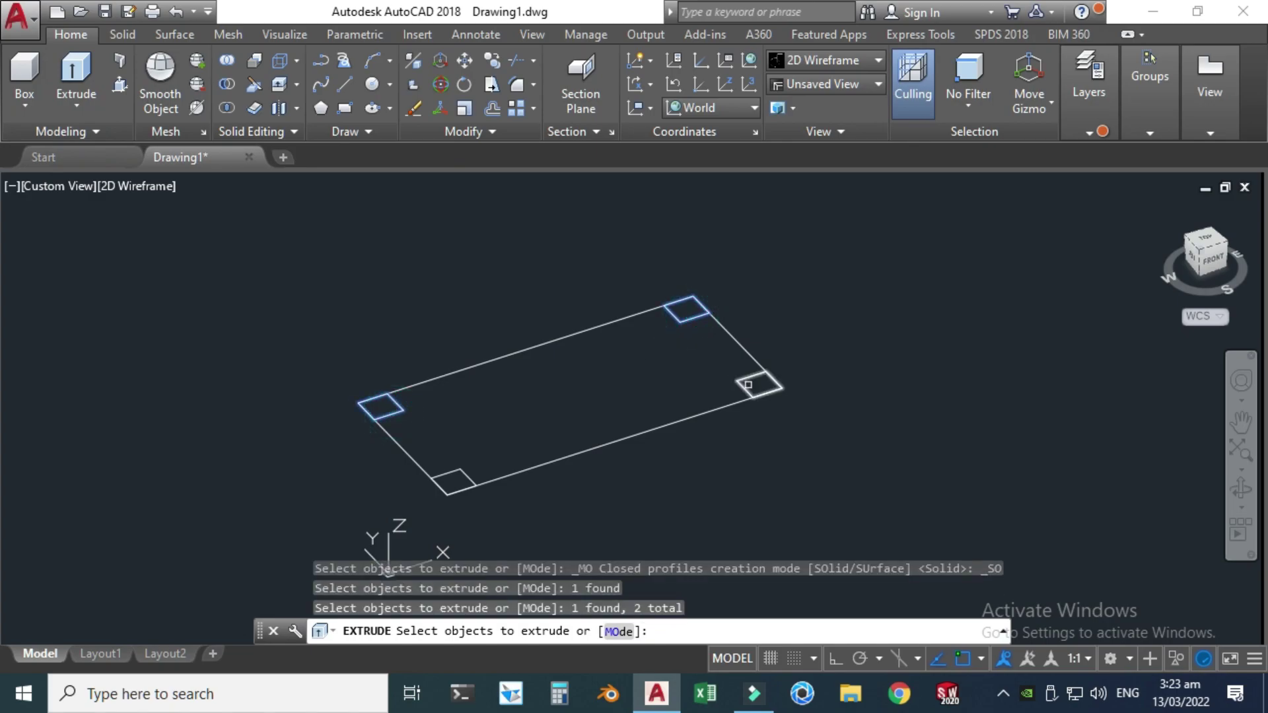
{"action": "left_click", "coordinate": [745, 377]}
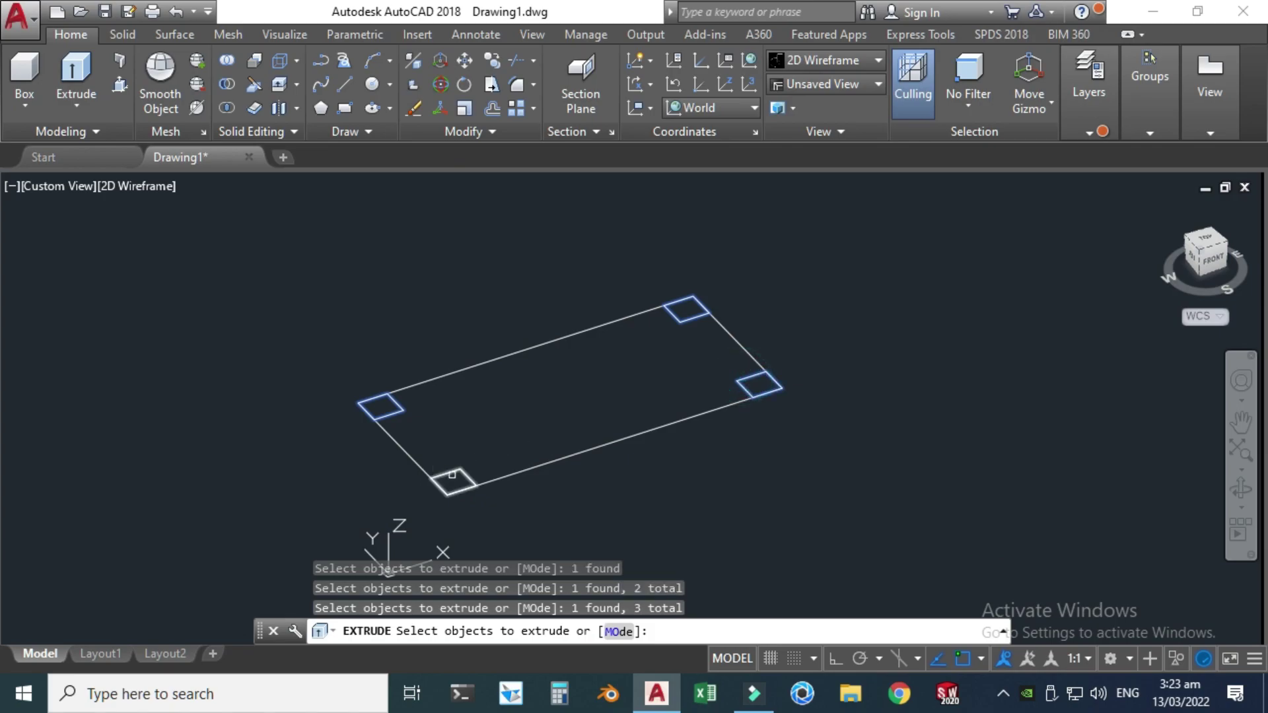
{"action": "left_click", "coordinate": [455, 470]}
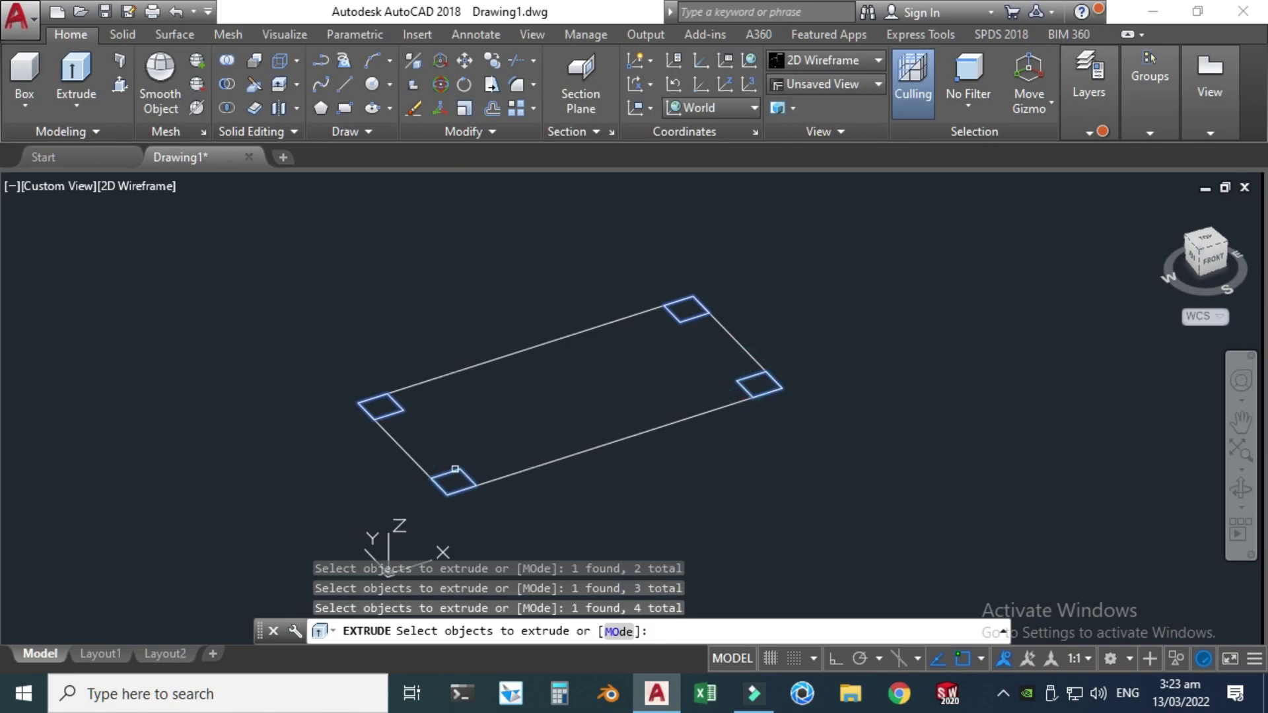
{"action": "key", "text": "Return"}
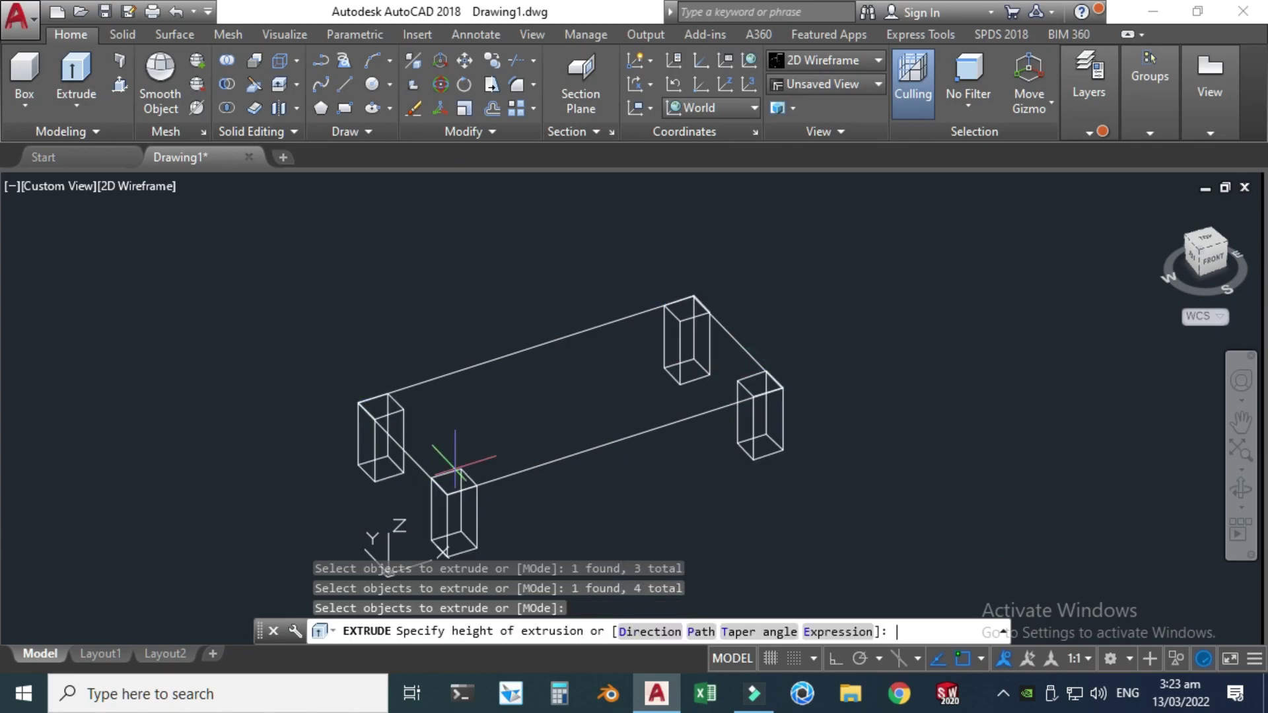
{"action": "scroll", "coordinate": [463, 489], "scroll_direction": "down", "scroll_amount": 2}
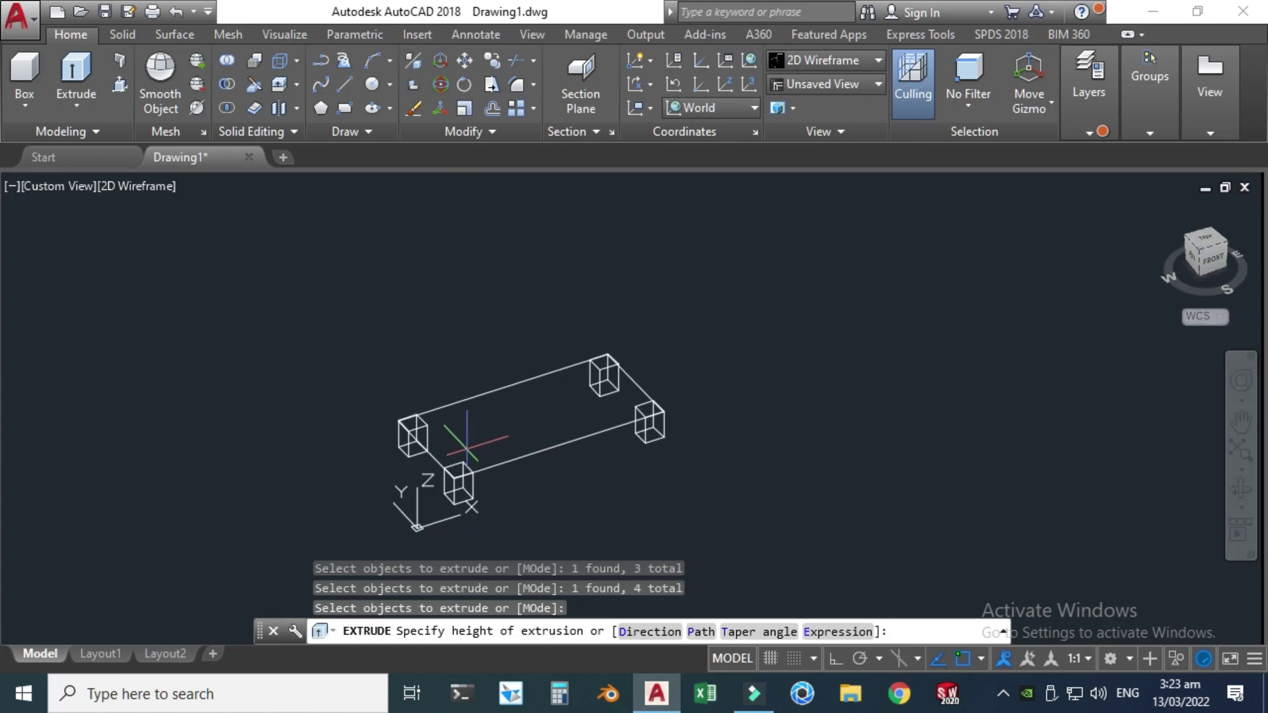
{"action": "left_click", "coordinate": [529, 416]}
{"action": "scroll", "coordinate": [425, 454], "scroll_direction": "down", "scroll_amount": 2}
{"action": "scroll", "coordinate": [391, 488], "scroll_direction": "up", "scroll_amount": 4}
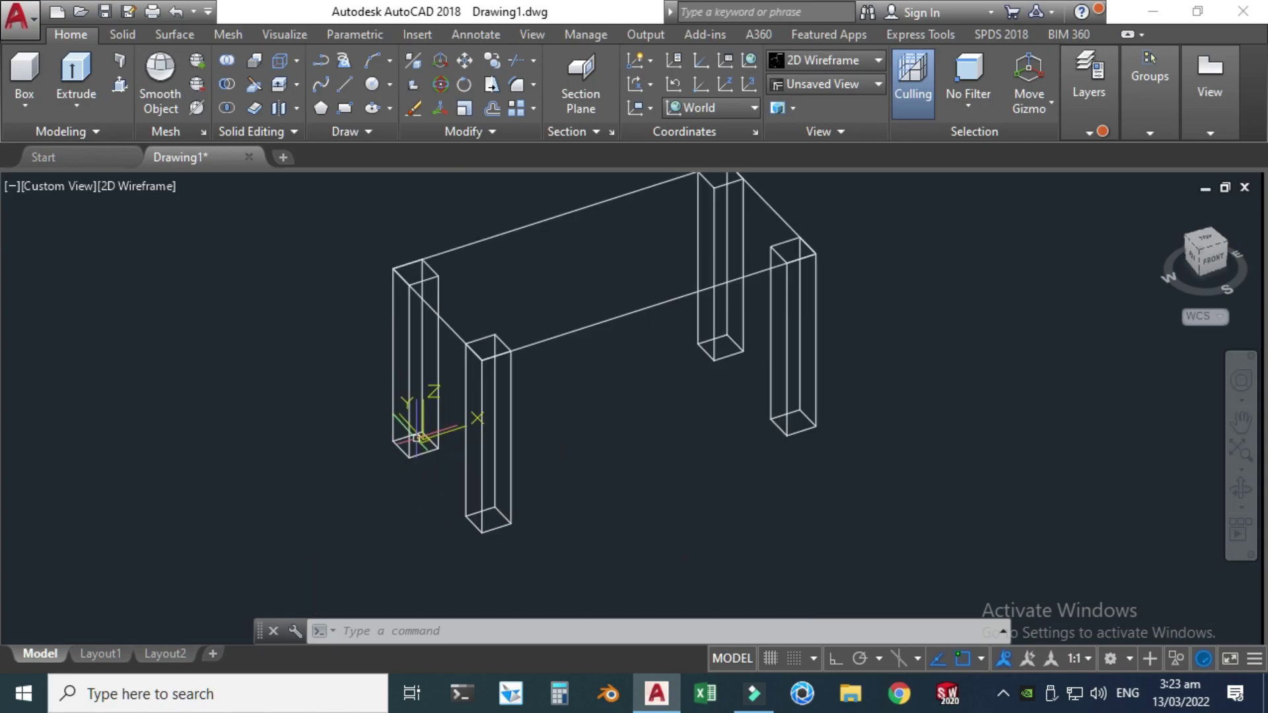
Turn off Show UCS Icon at Origin.
{"action": "right_click", "coordinate": [418, 437]}
{"action": "mouse_move", "coordinate": [521, 436]}
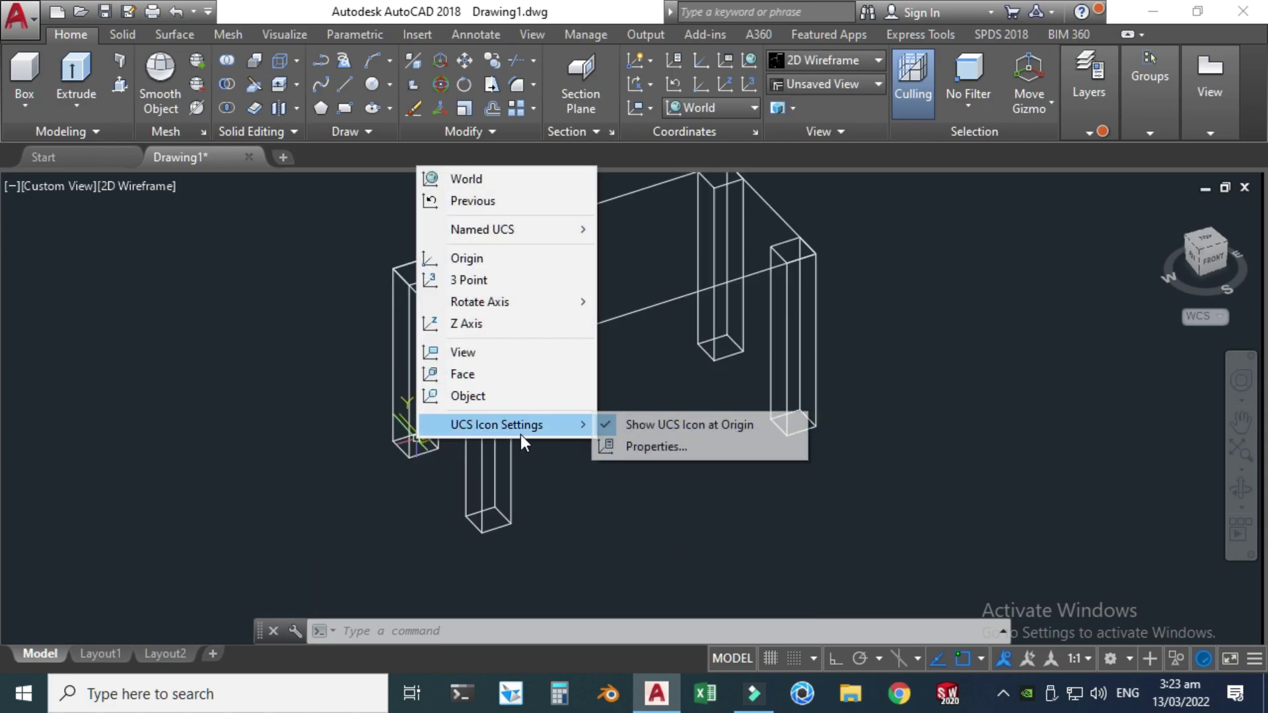
{"action": "left_click", "coordinate": [637, 426]}
{"action": "scroll", "coordinate": [357, 483], "scroll_direction": "down", "scroll_amount": 2}
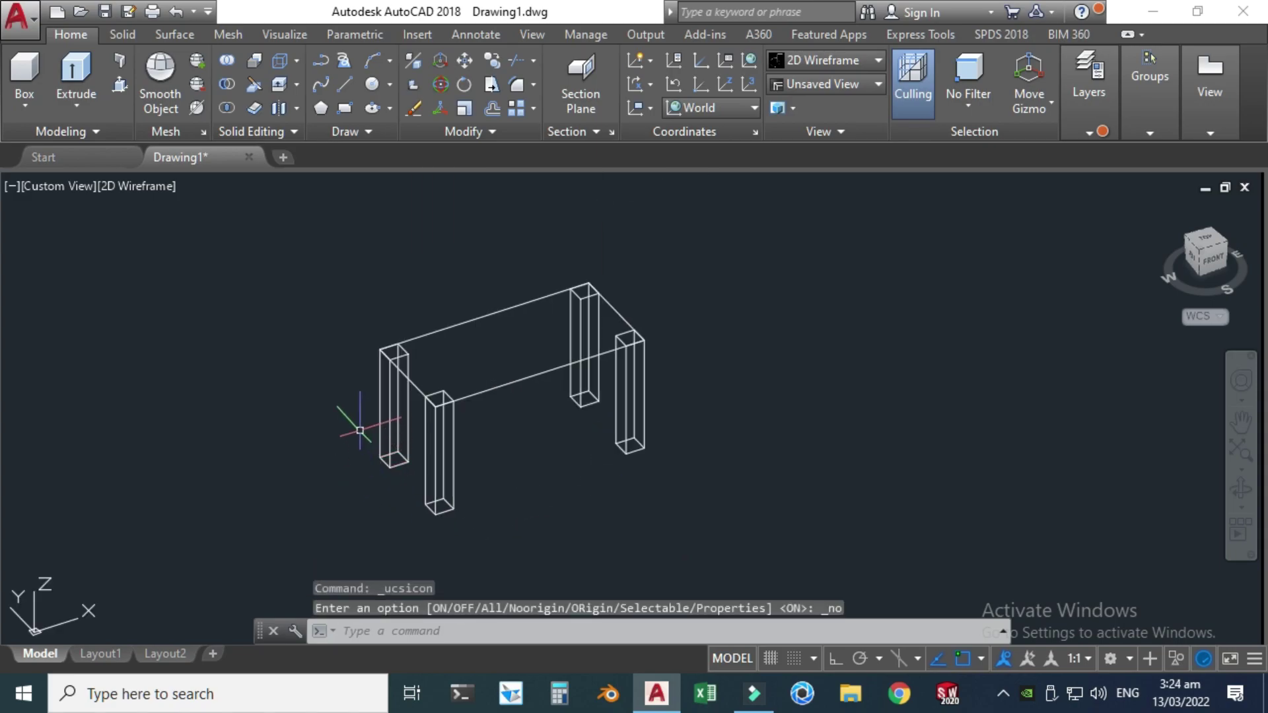
{"action": "scroll", "coordinate": [350, 422], "scroll_direction": "up", "scroll_amount": 2}
Draw a line joining the lower parts of the two left legs.
{"action": "left_click", "coordinate": [335, 85]}
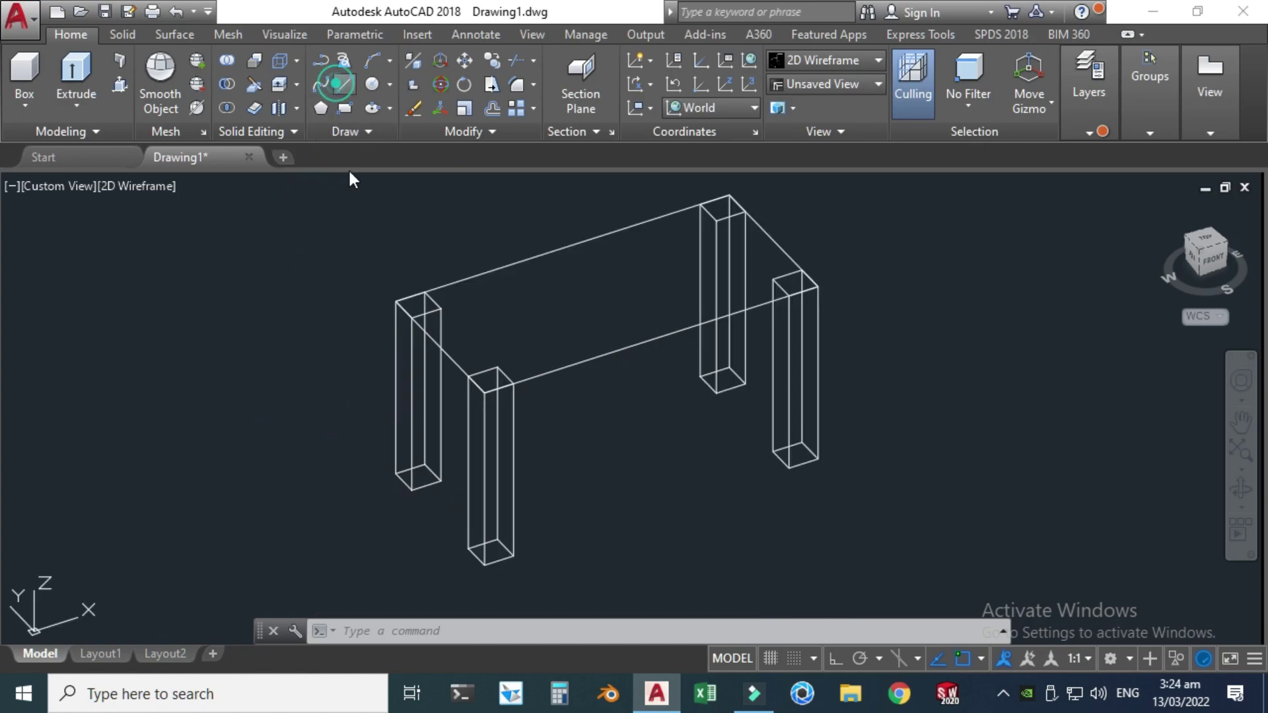
{"action": "scroll", "coordinate": [433, 485], "scroll_direction": "up", "scroll_amount": 4}
{"action": "left_click", "coordinate": [374, 357]}
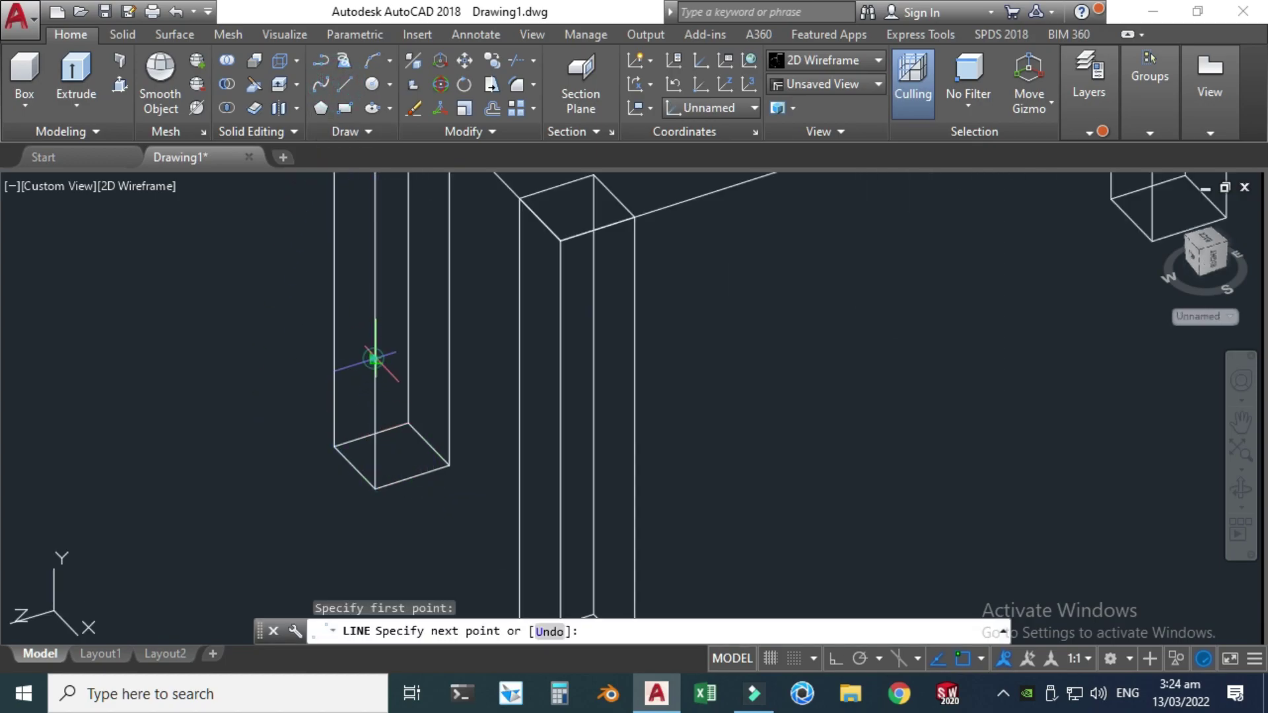
{"action": "scroll", "coordinate": [368, 359], "scroll_direction": "down", "scroll_amount": 2}
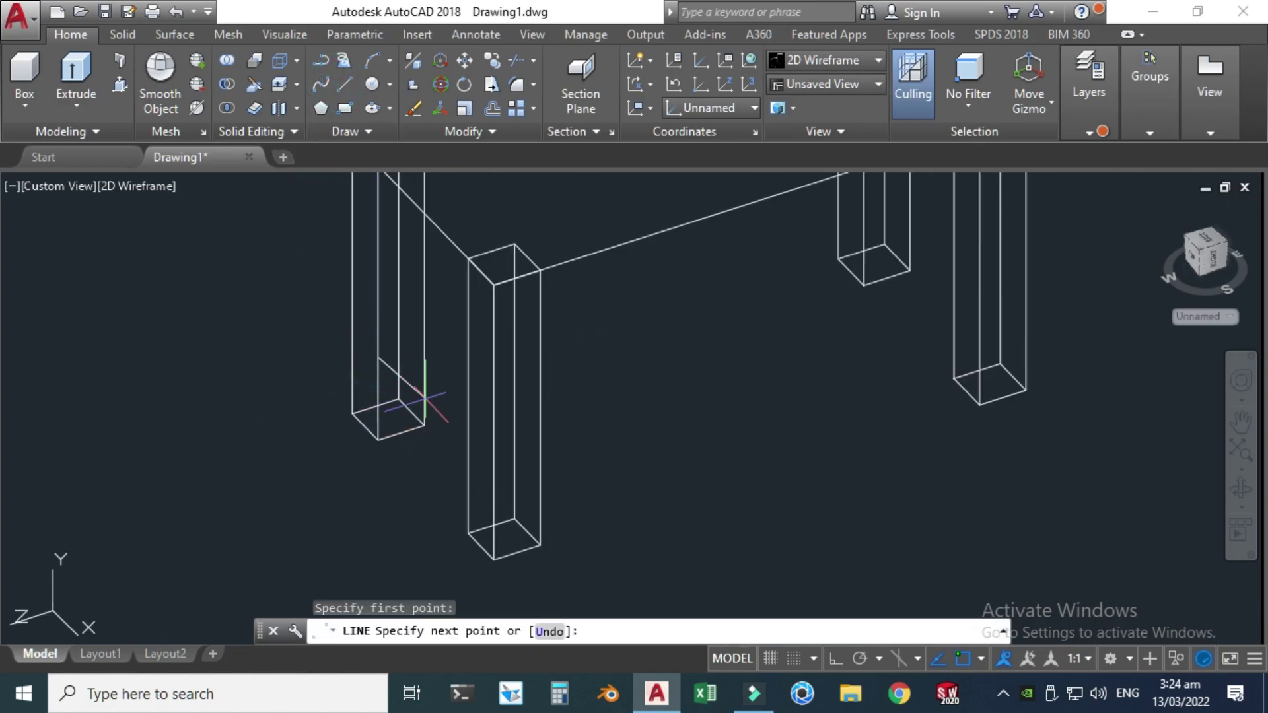
{"action": "left_click", "coordinate": [469, 449]}
{"action": "key", "text": "Escape"}
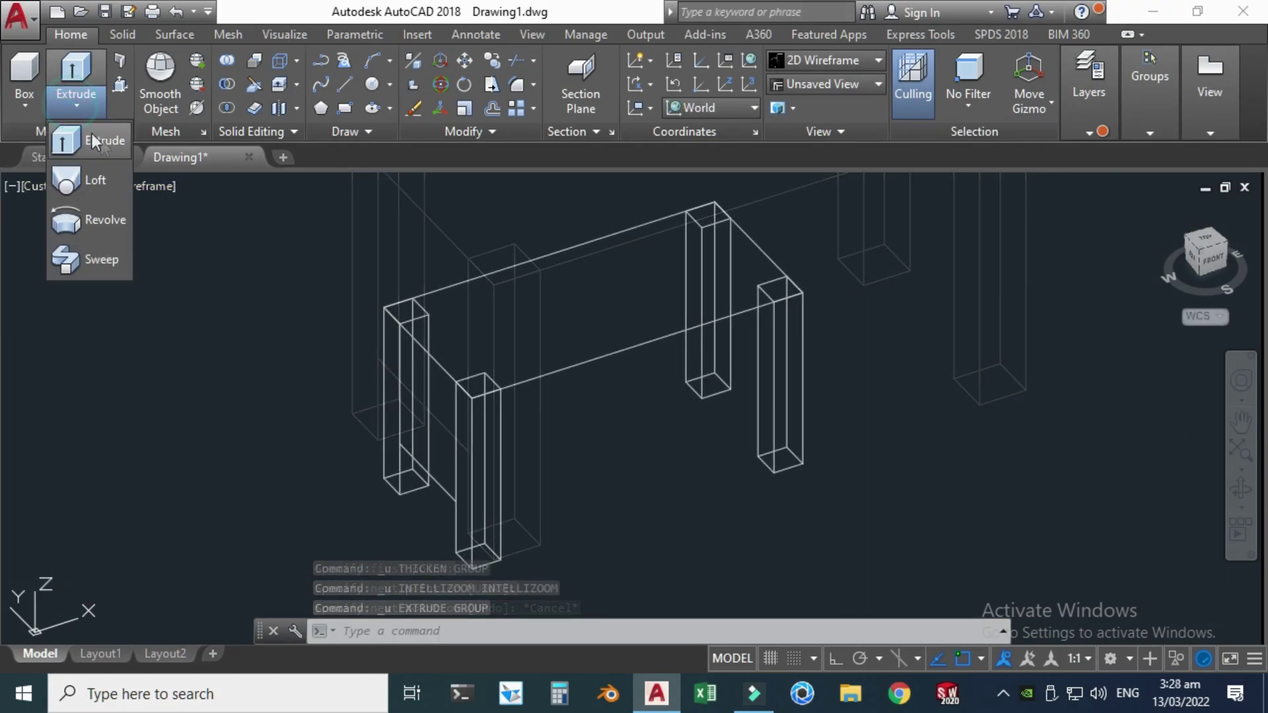
Extrude the line between the left legs into a flat panel surface.
{"action": "left_click", "coordinate": [92, 135]}
{"action": "scroll", "coordinate": [433, 481], "scroll_direction": "up", "scroll_amount": 4}
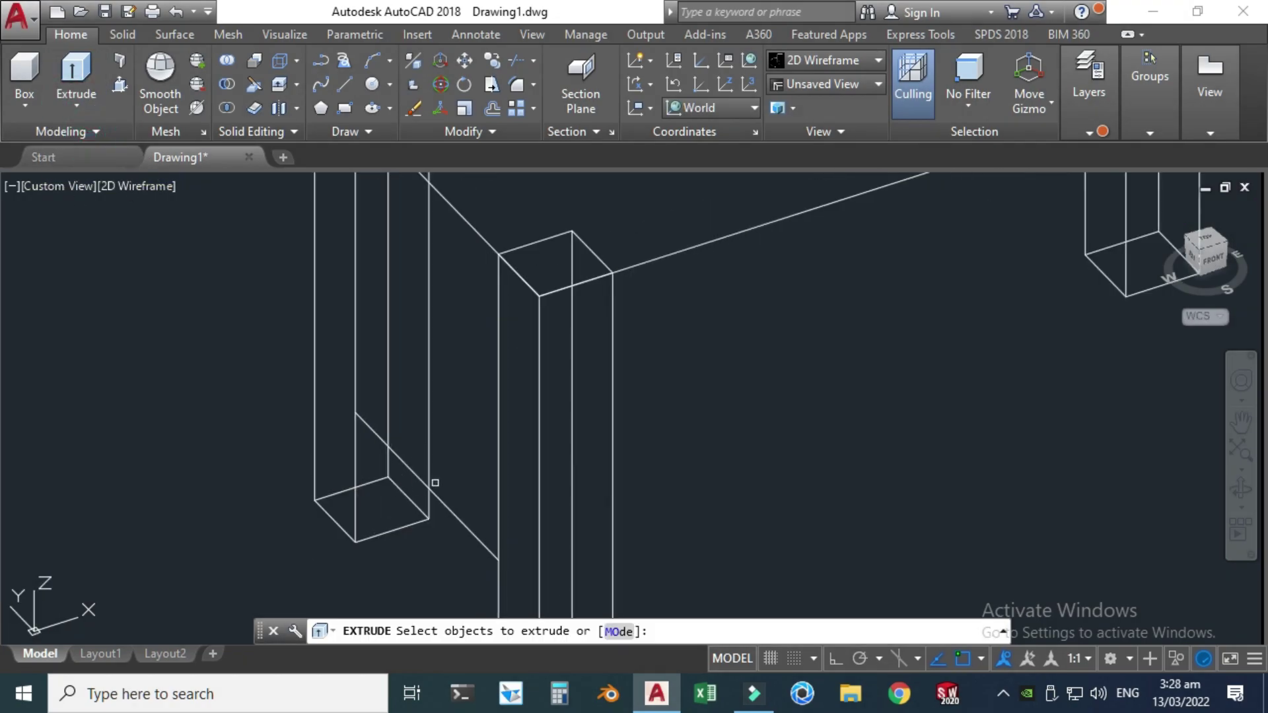
{"action": "left_click", "coordinate": [434, 493]}
{"action": "key", "text": "Return"}
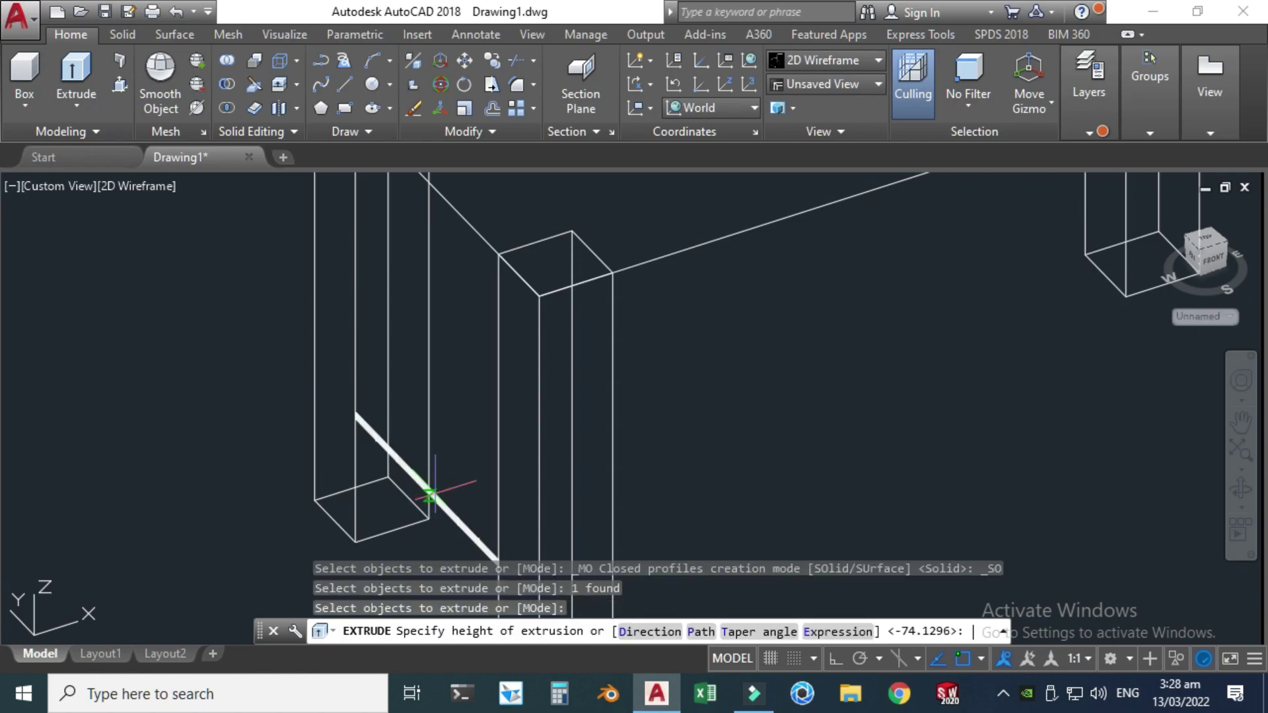
{"action": "scroll", "coordinate": [356, 407], "scroll_direction": "up", "scroll_amount": 2}
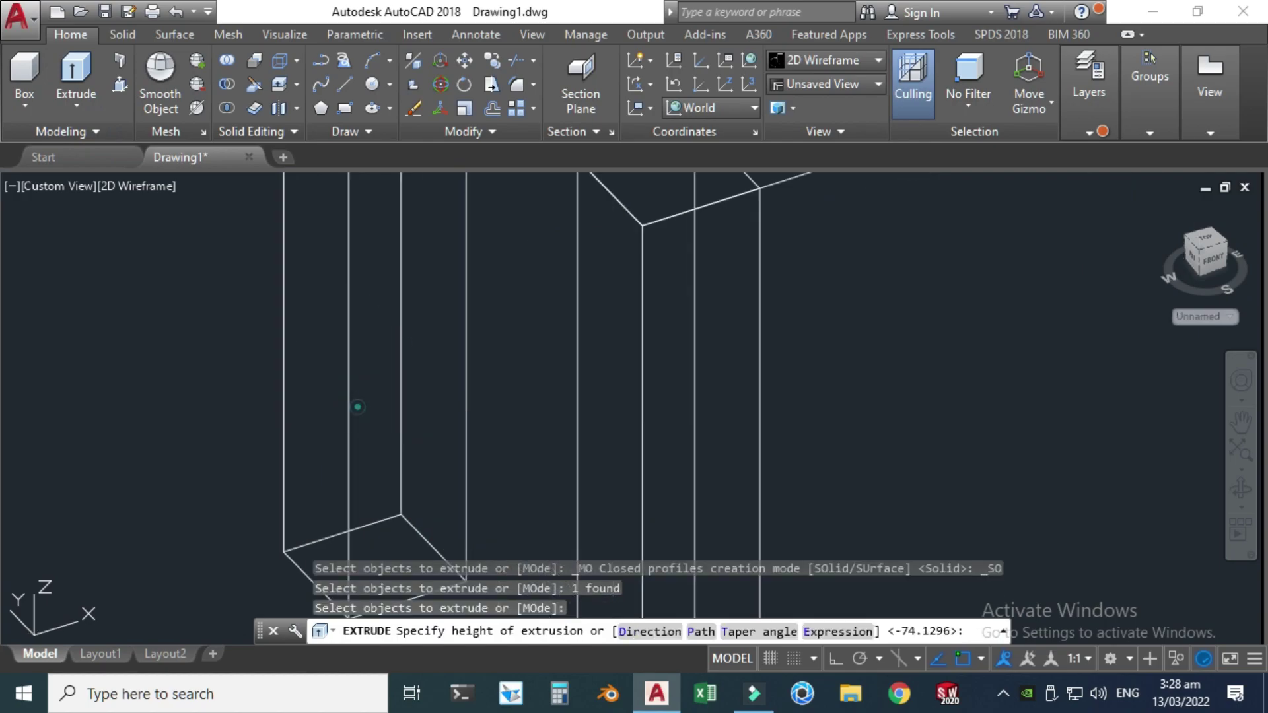
{"action": "left_click", "coordinate": [354, 405]}
{"action": "scroll", "coordinate": [351, 420], "scroll_direction": "down", "scroll_amount": 4}
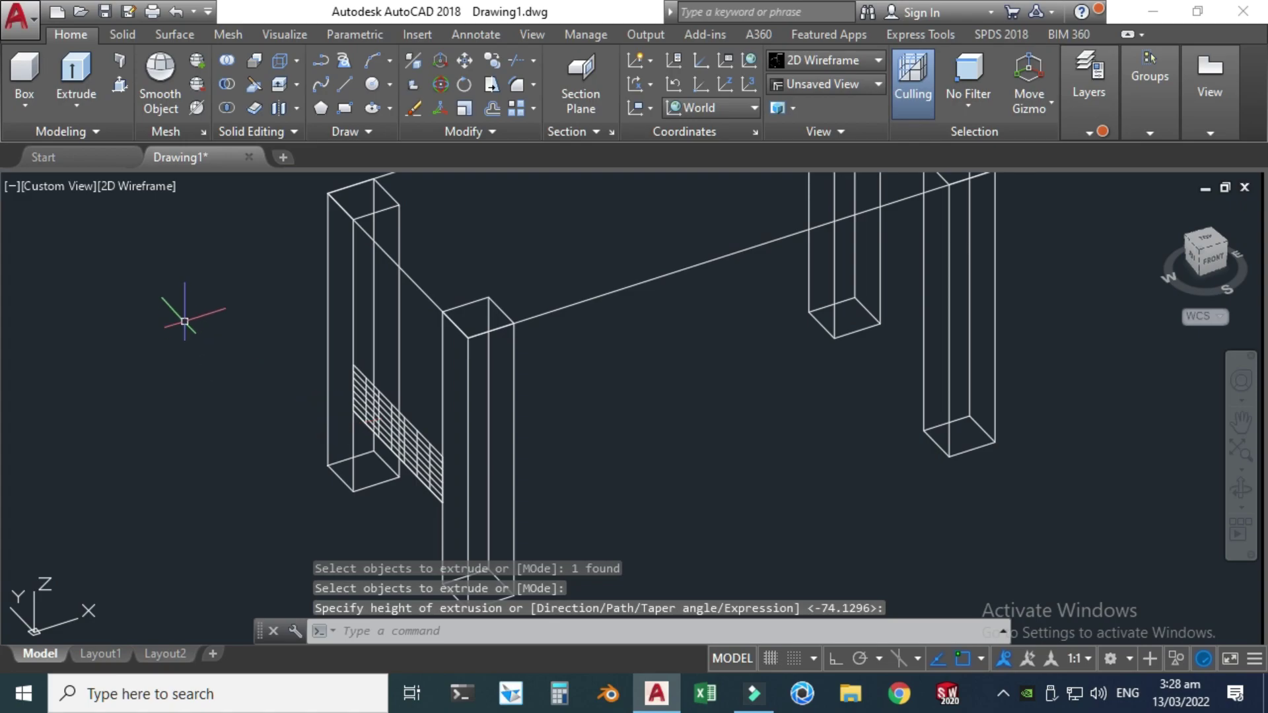
{"action": "scroll", "coordinate": [355, 444], "scroll_direction": "up", "scroll_amount": 2}
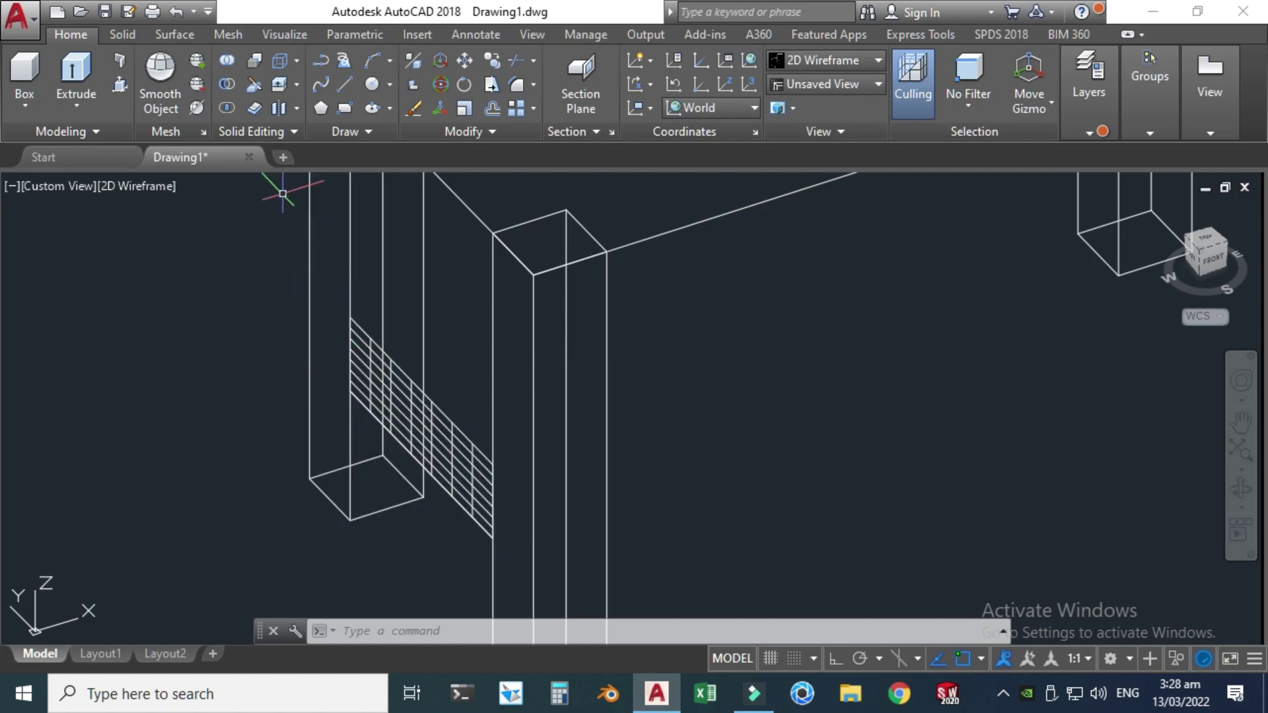
Thicken the left panel surface by 80 into a solid stretcher slab.
{"action": "left_click", "coordinate": [248, 109]}
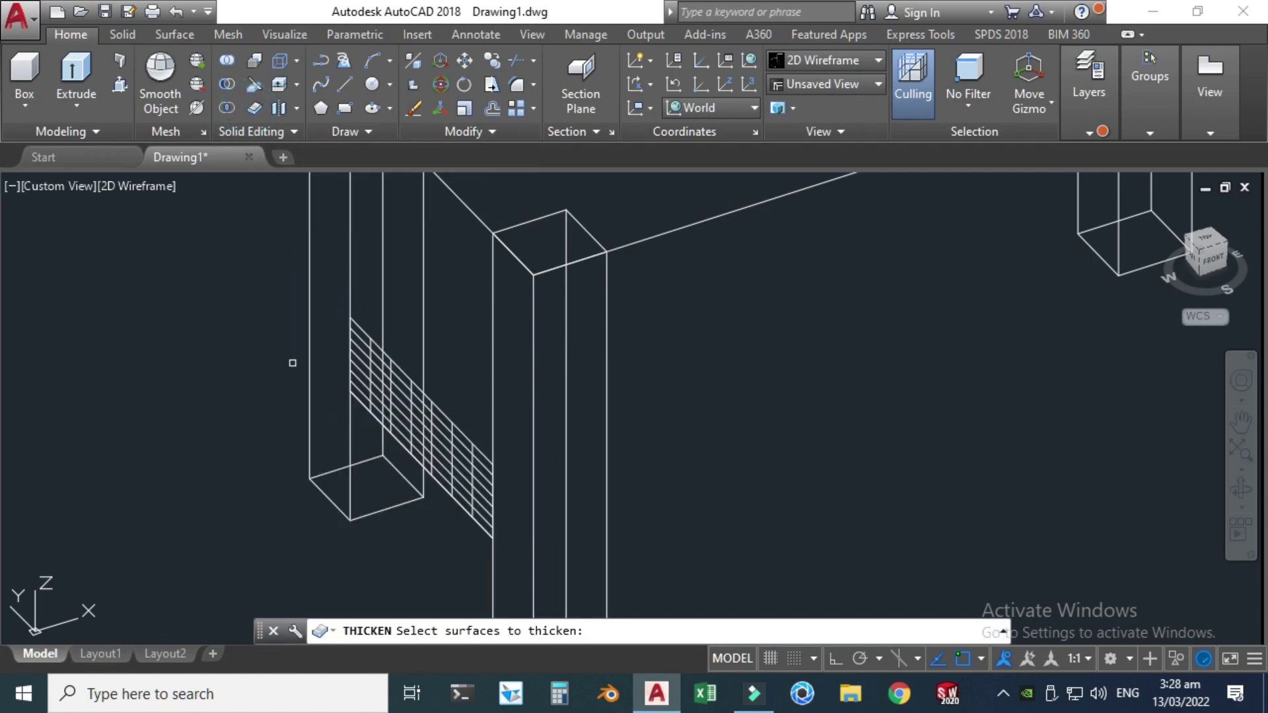
{"action": "scroll", "coordinate": [287, 330], "scroll_direction": "up", "scroll_amount": 1}
{"action": "scroll", "coordinate": [330, 354], "scroll_direction": "up", "scroll_amount": 1}
{"action": "left_click", "coordinate": [394, 330]}
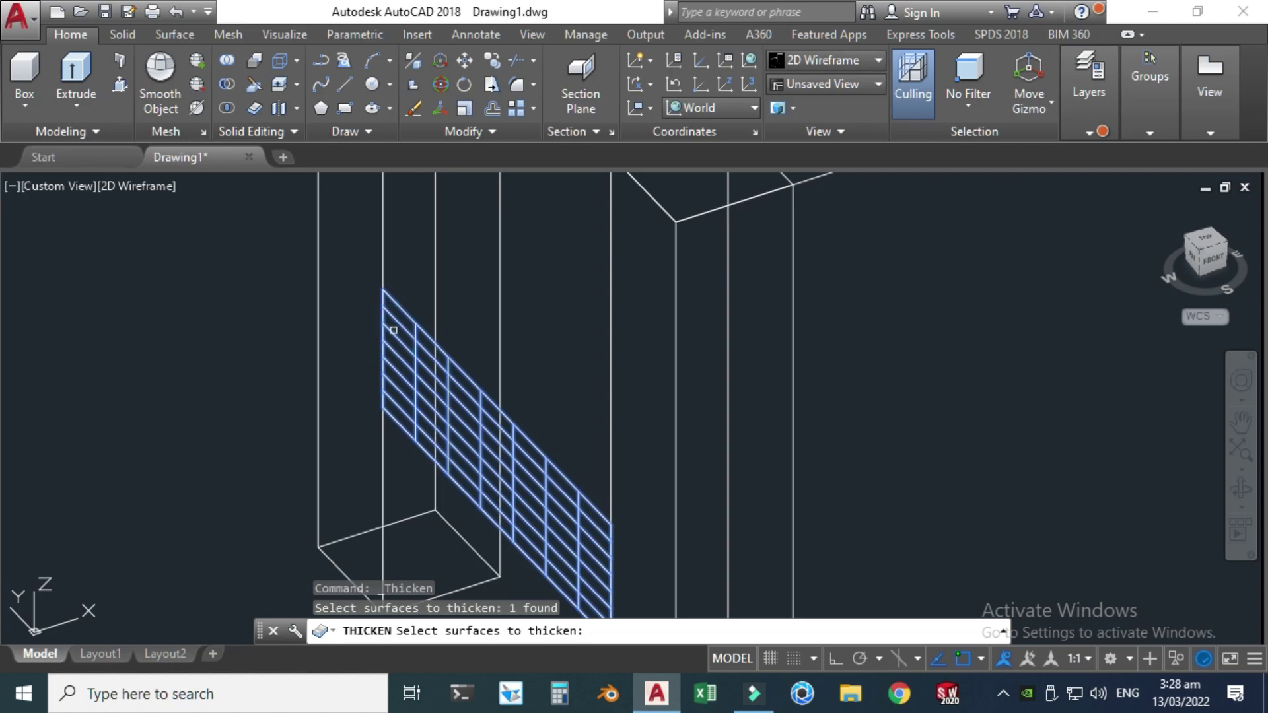
{"action": "key", "text": "Return"}
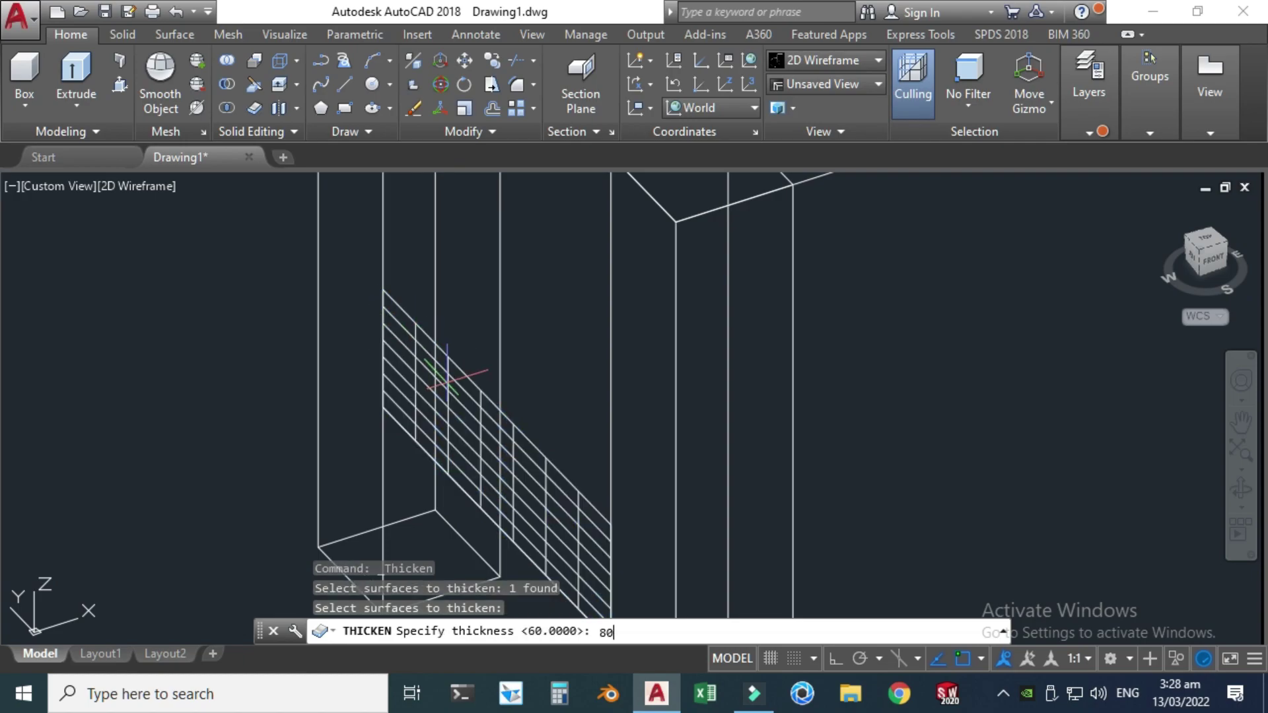
{"action": "type", "text": "80"}
{"action": "key", "text": "Return"}
{"action": "scroll", "coordinate": [343, 298], "scroll_direction": "up", "scroll_amount": 2}
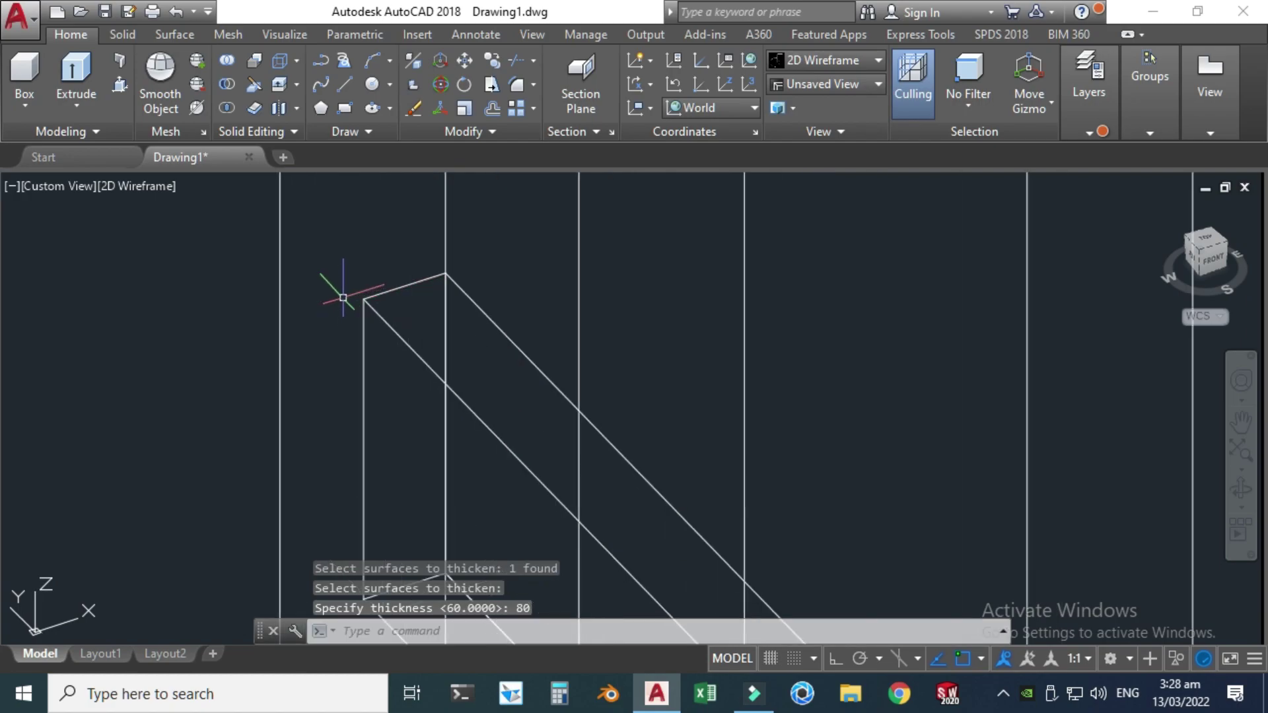
{"action": "scroll", "coordinate": [424, 282], "scroll_direction": "down", "scroll_amount": 2}
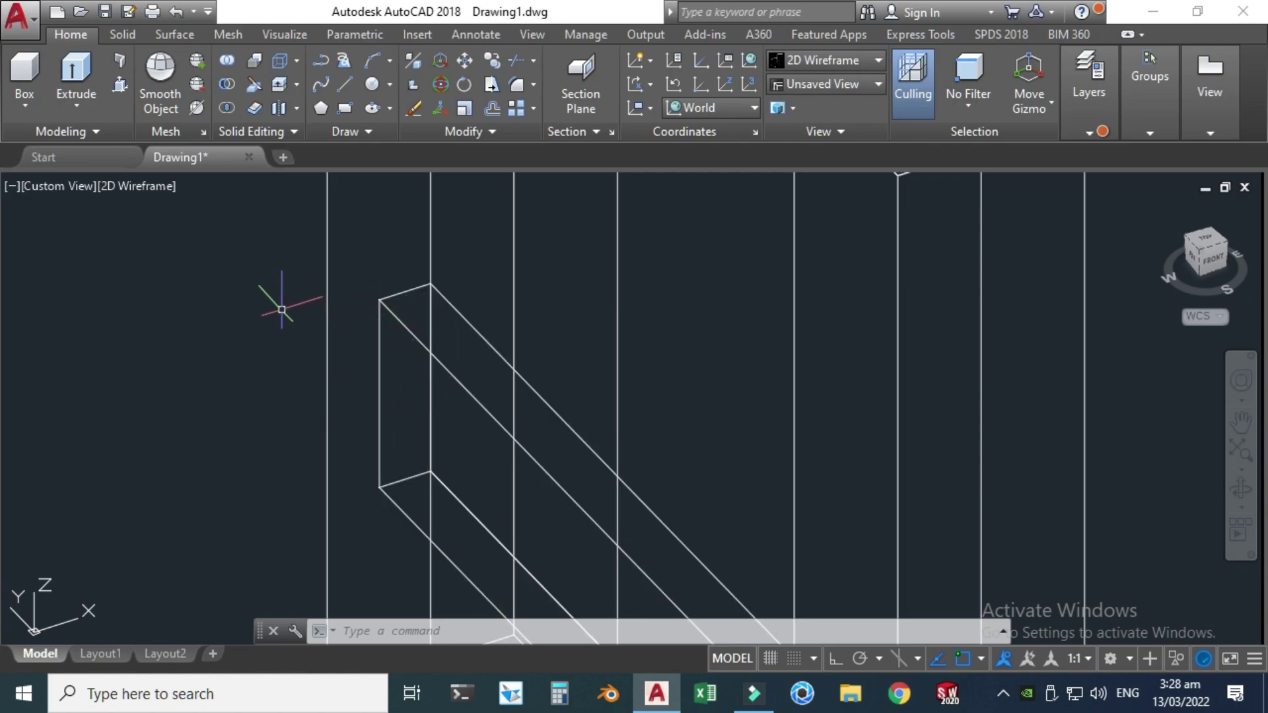
Switch the viewport visual style to Realistic.
{"action": "left_click", "coordinate": [124, 189]}
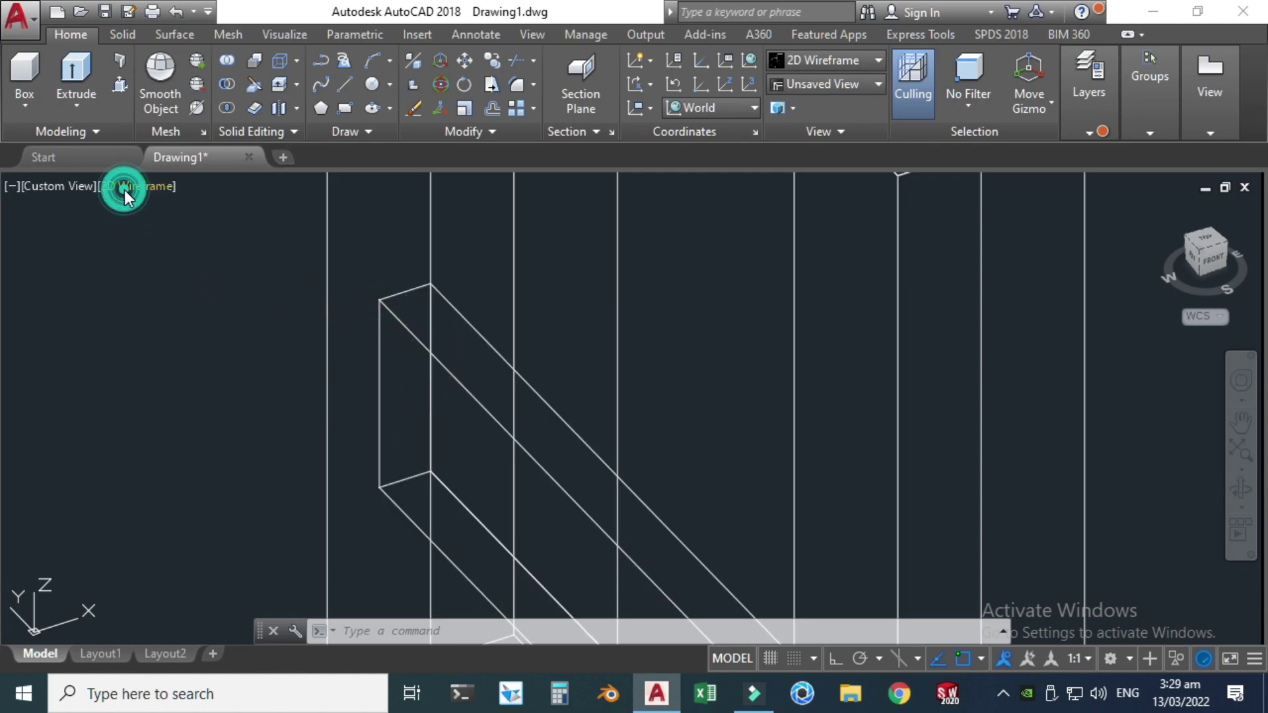
{"action": "left_click", "coordinate": [196, 300]}
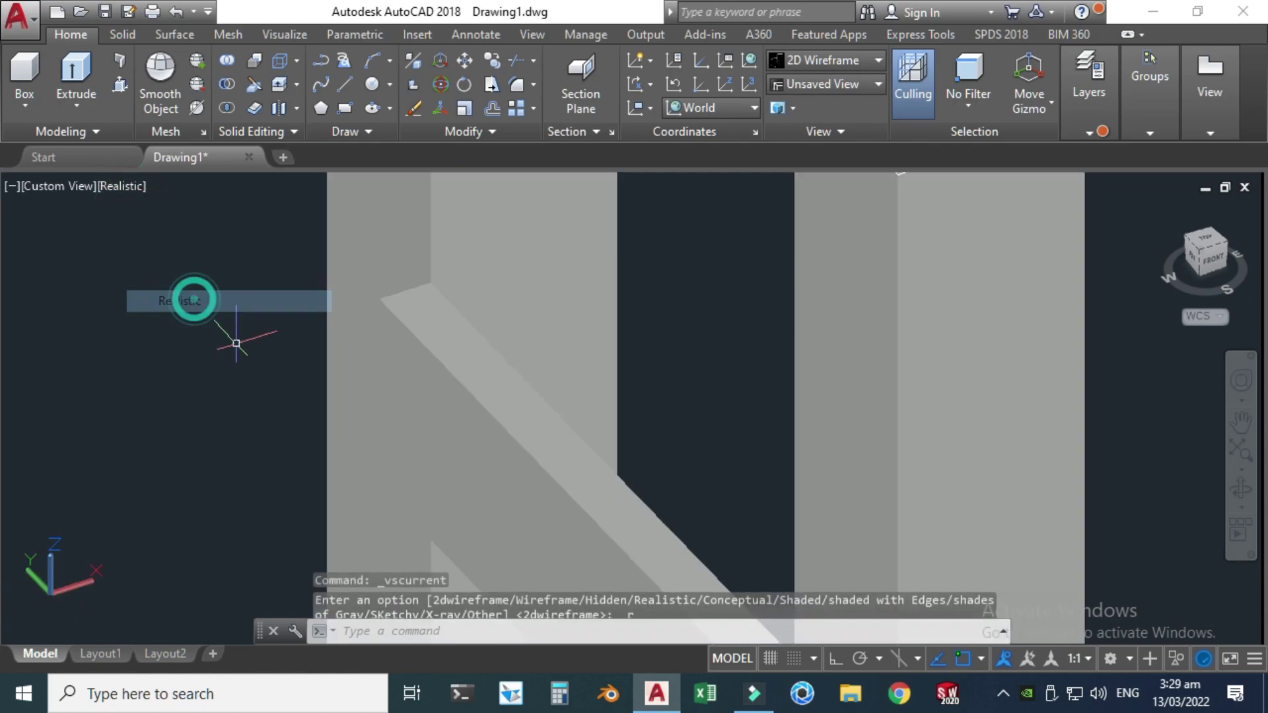
{"action": "scroll", "coordinate": [370, 390], "scroll_direction": "down", "scroll_amount": 3}
Move the stretcher along X so it sits between the two left legs.
{"action": "left_click", "coordinate": [423, 418]}
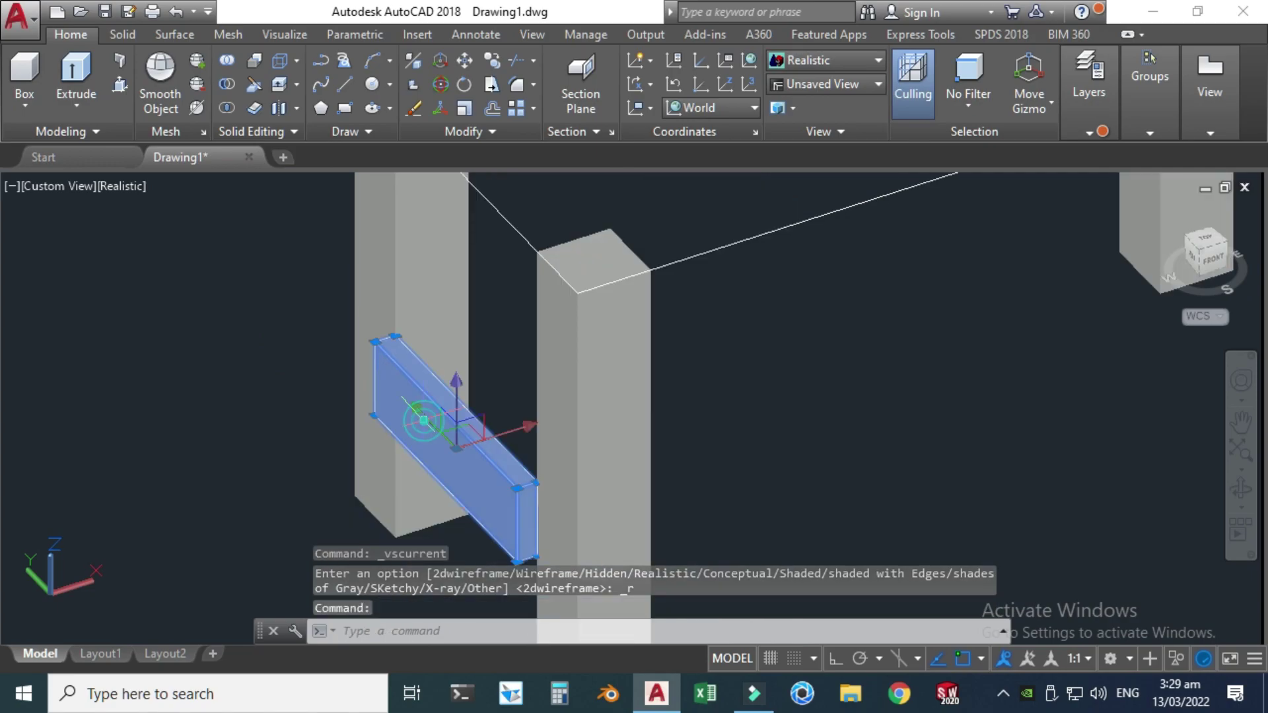
{"action": "scroll", "coordinate": [473, 426], "scroll_direction": "up", "scroll_amount": 3}
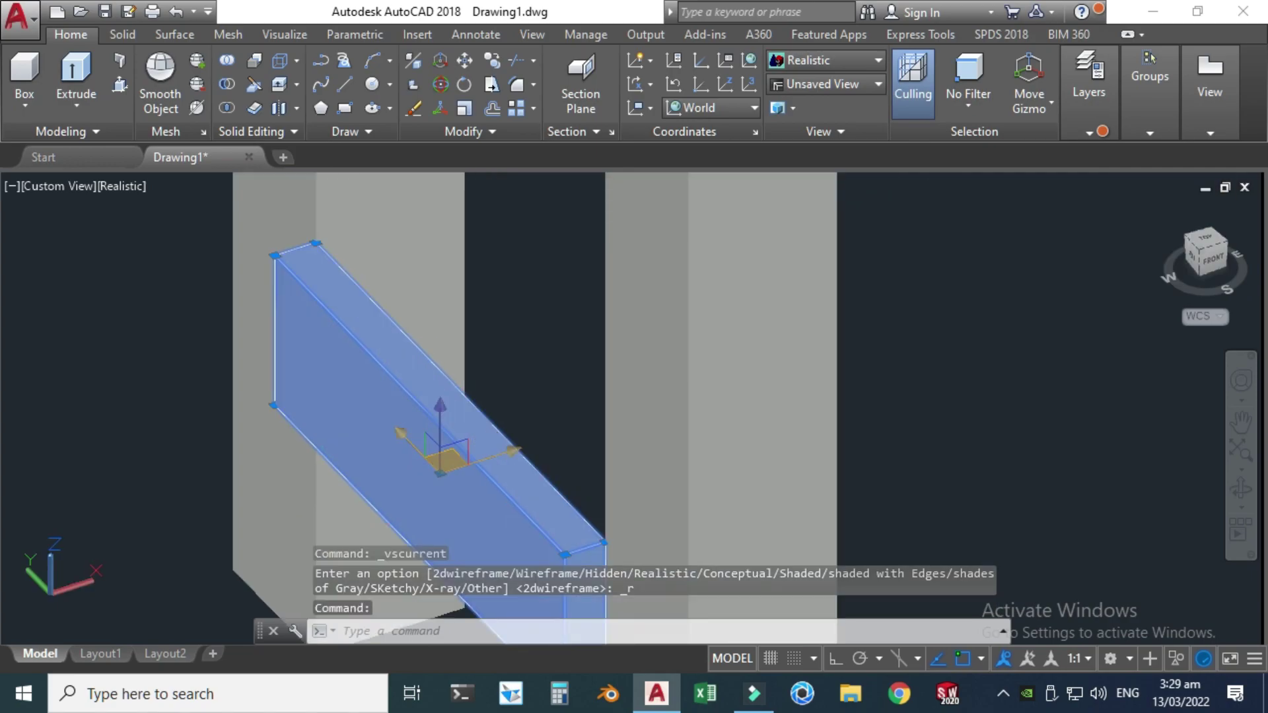
{"action": "left_click", "coordinate": [510, 455]}
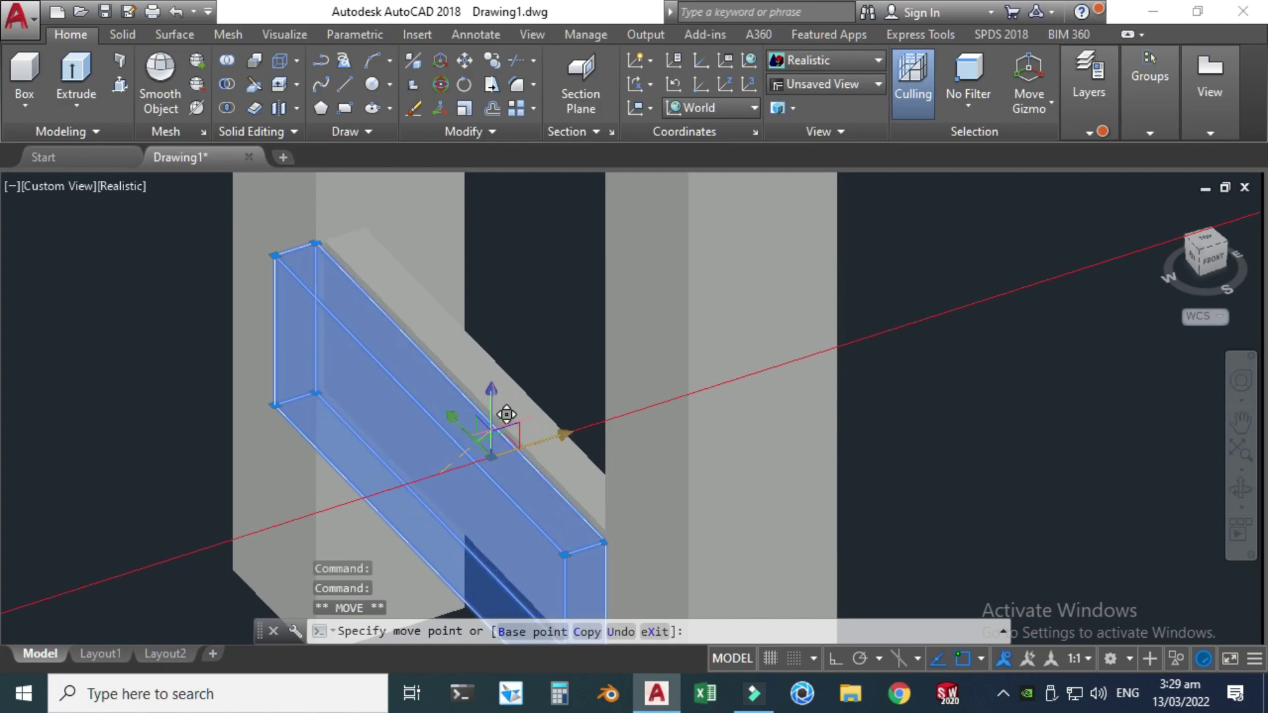
{"action": "left_click", "coordinate": [510, 417]}
{"action": "scroll", "coordinate": [458, 455], "scroll_direction": "down", "scroll_amount": 4}
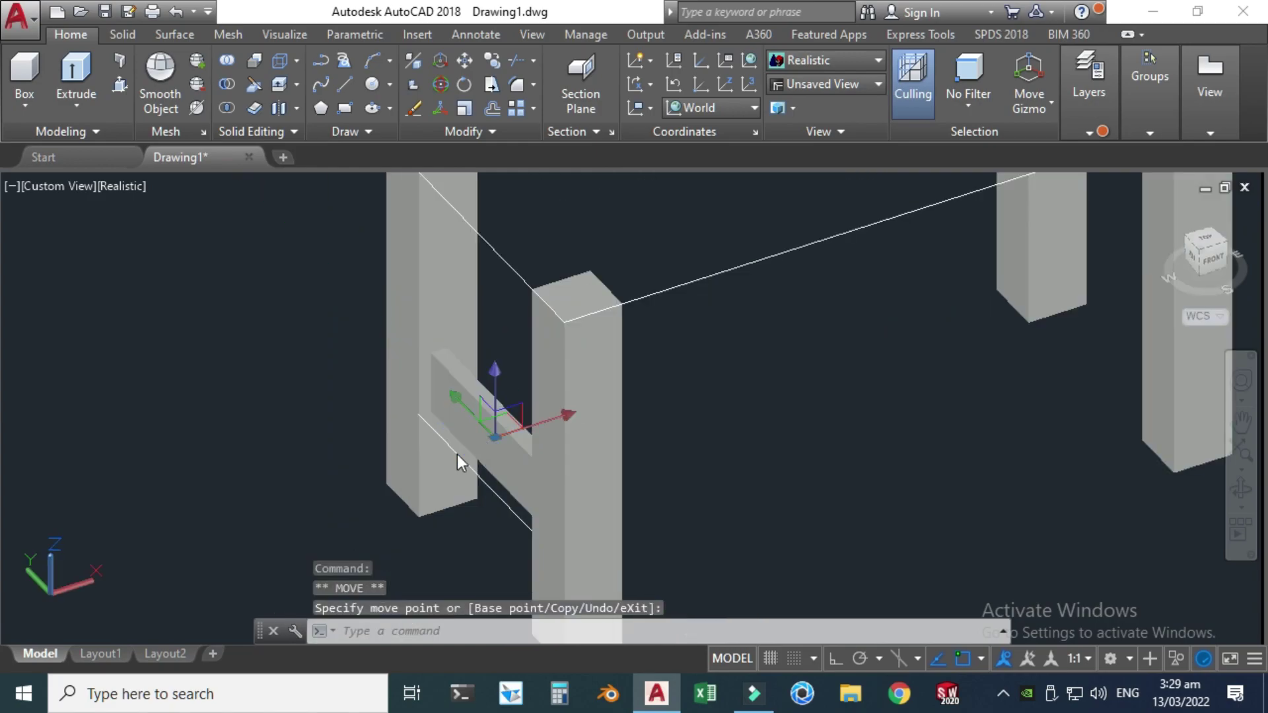
{"action": "key", "text": "Escape"}
{"action": "scroll", "coordinate": [331, 424], "scroll_direction": "down", "scroll_amount": 2}
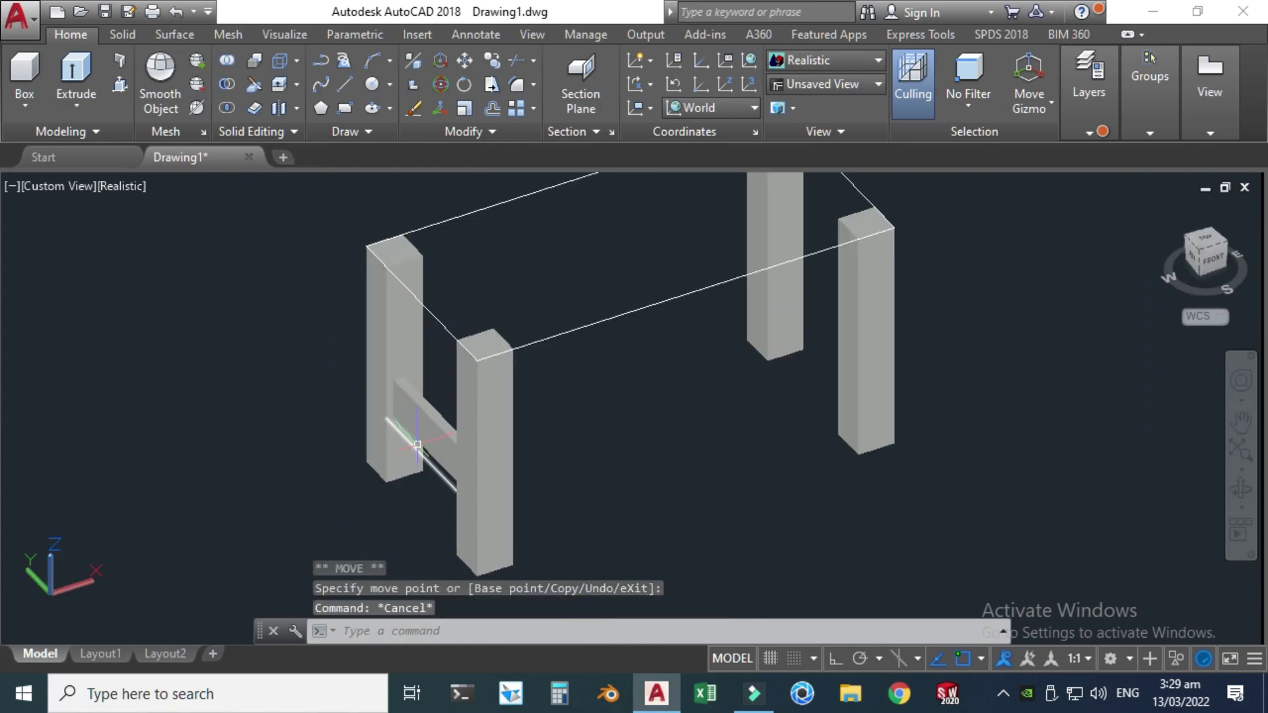
{"action": "left_click", "coordinate": [407, 629]}
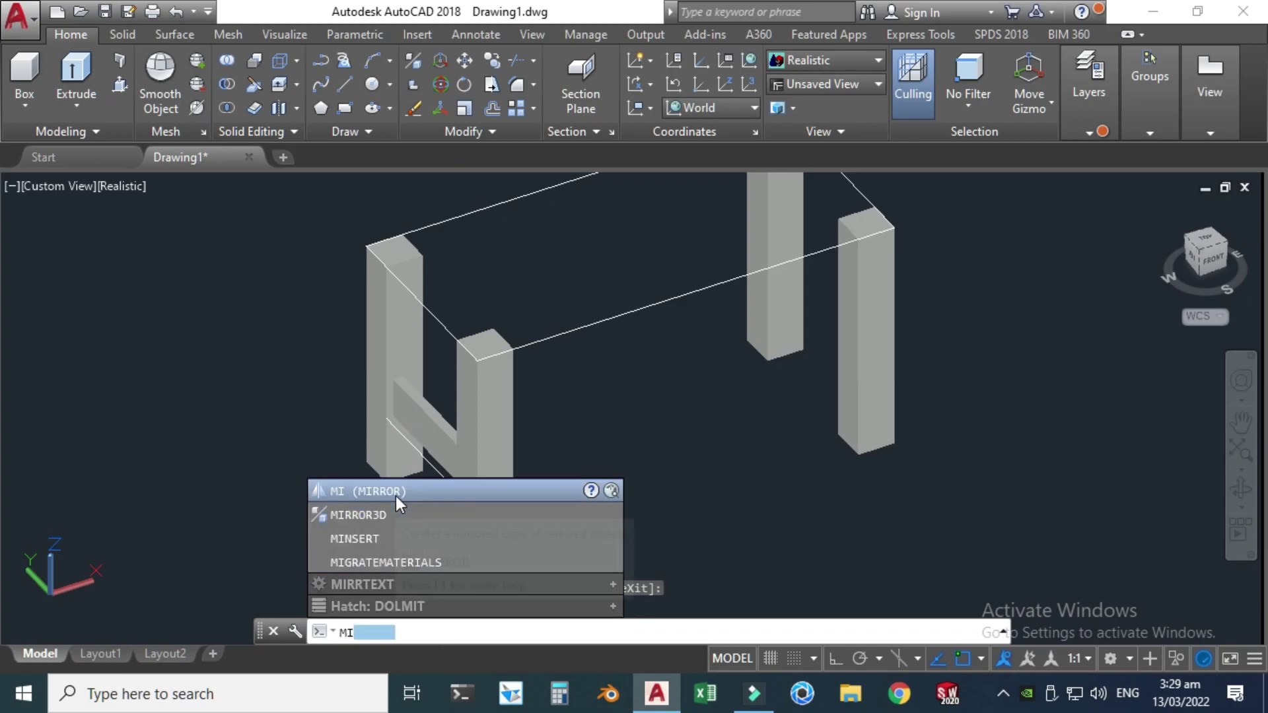
Mirror the left stretcher about the back and front top-edge midpoints, keeping the original.
{"action": "left_click", "coordinate": [399, 490]}
{"action": "left_click", "coordinate": [428, 421]}
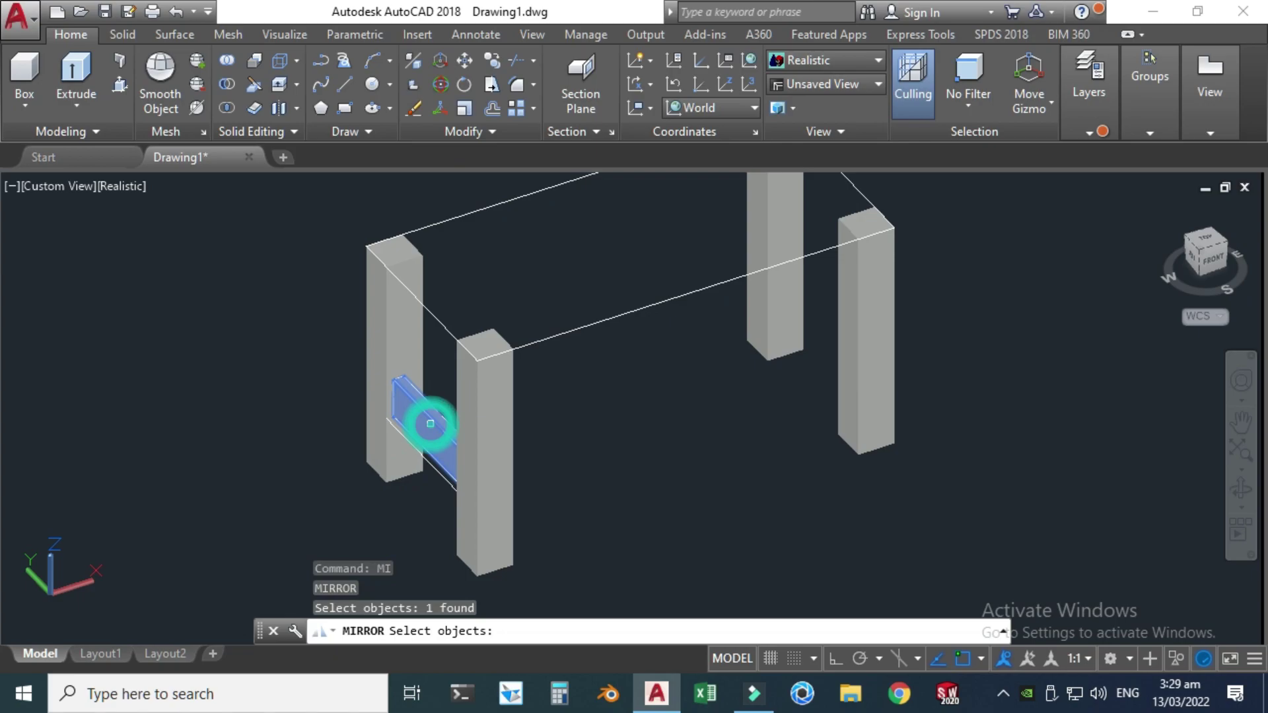
{"action": "key", "text": "Return"}
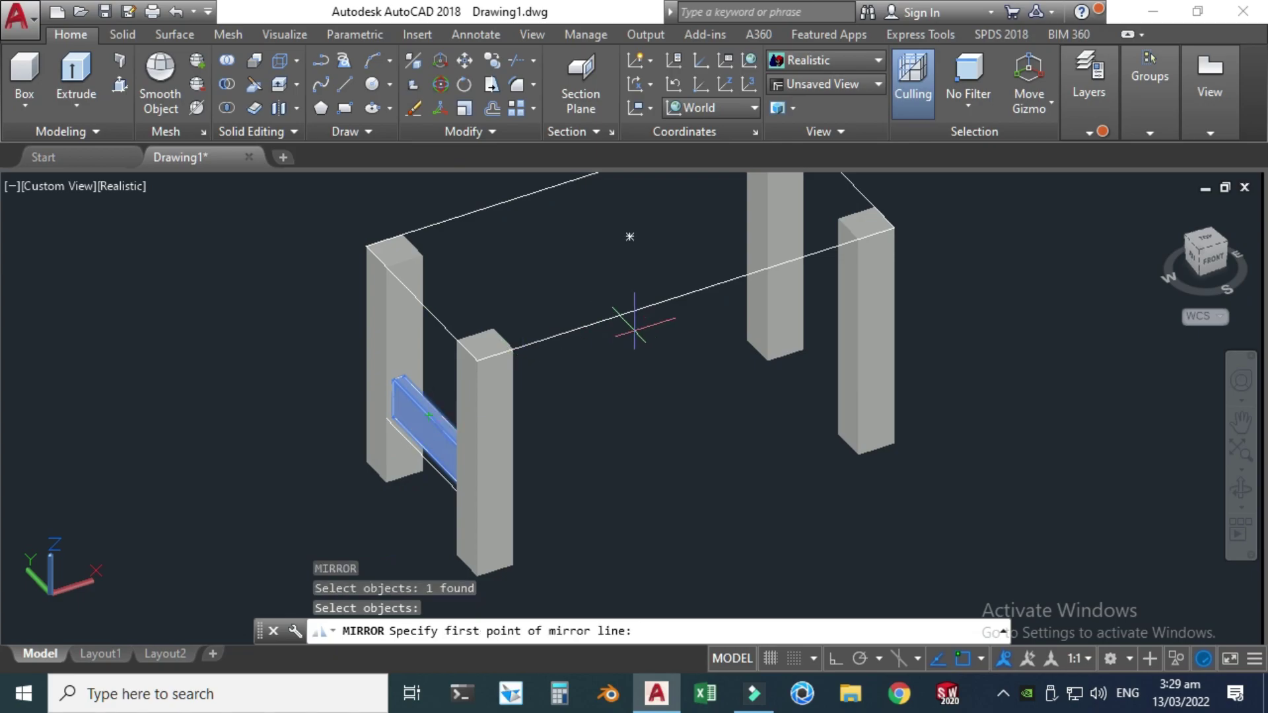
{"action": "left_click", "coordinate": [685, 295]}
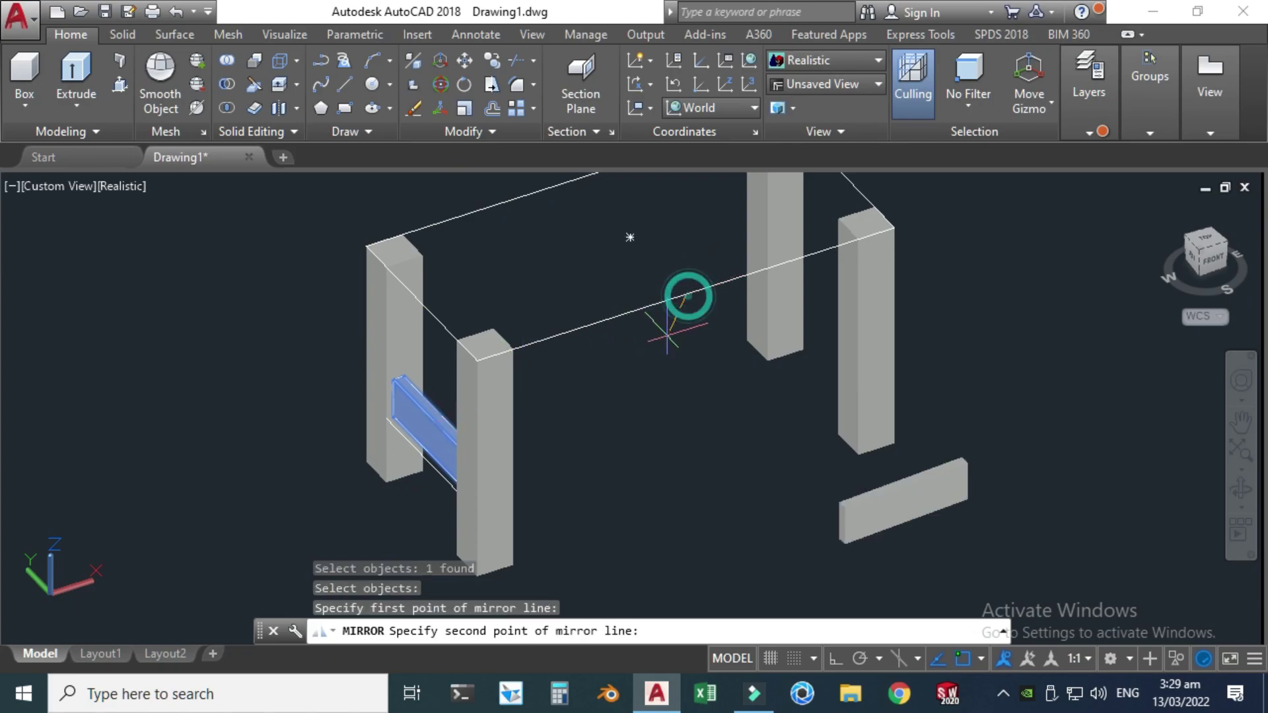
{"action": "scroll", "coordinate": [668, 331], "scroll_direction": "down", "scroll_amount": 2}
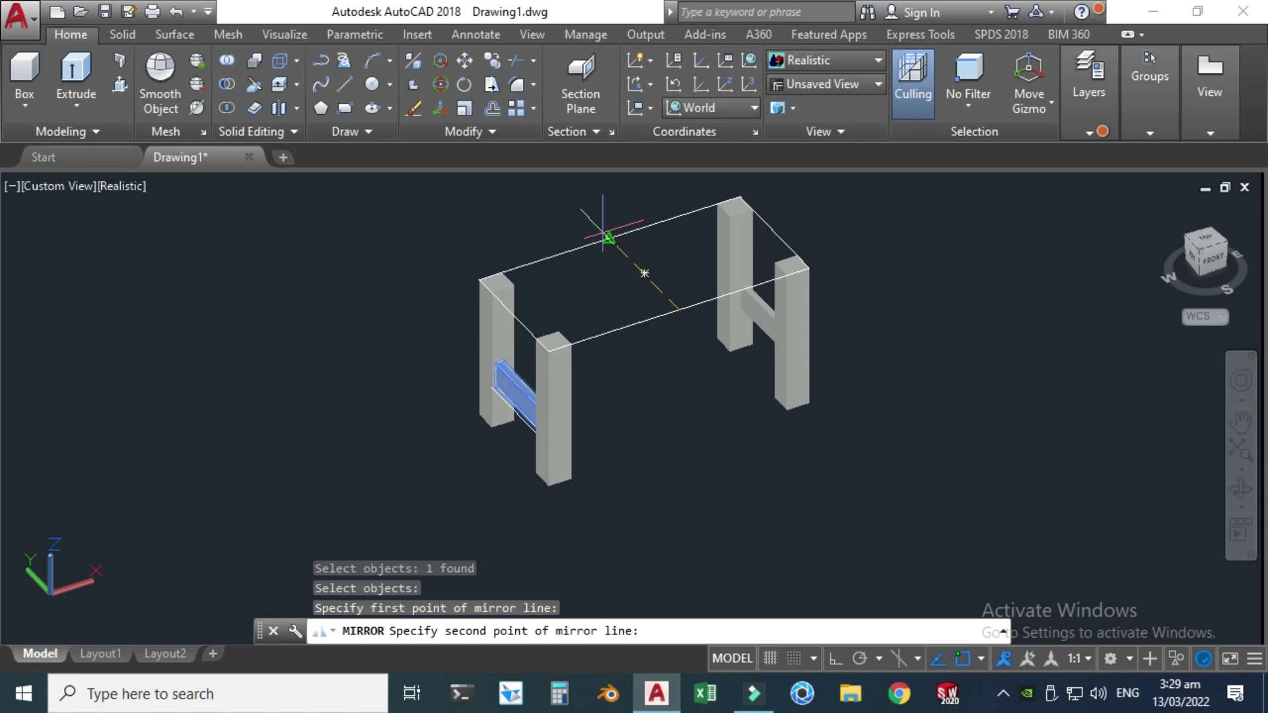
{"action": "left_click", "coordinate": [604, 236]}
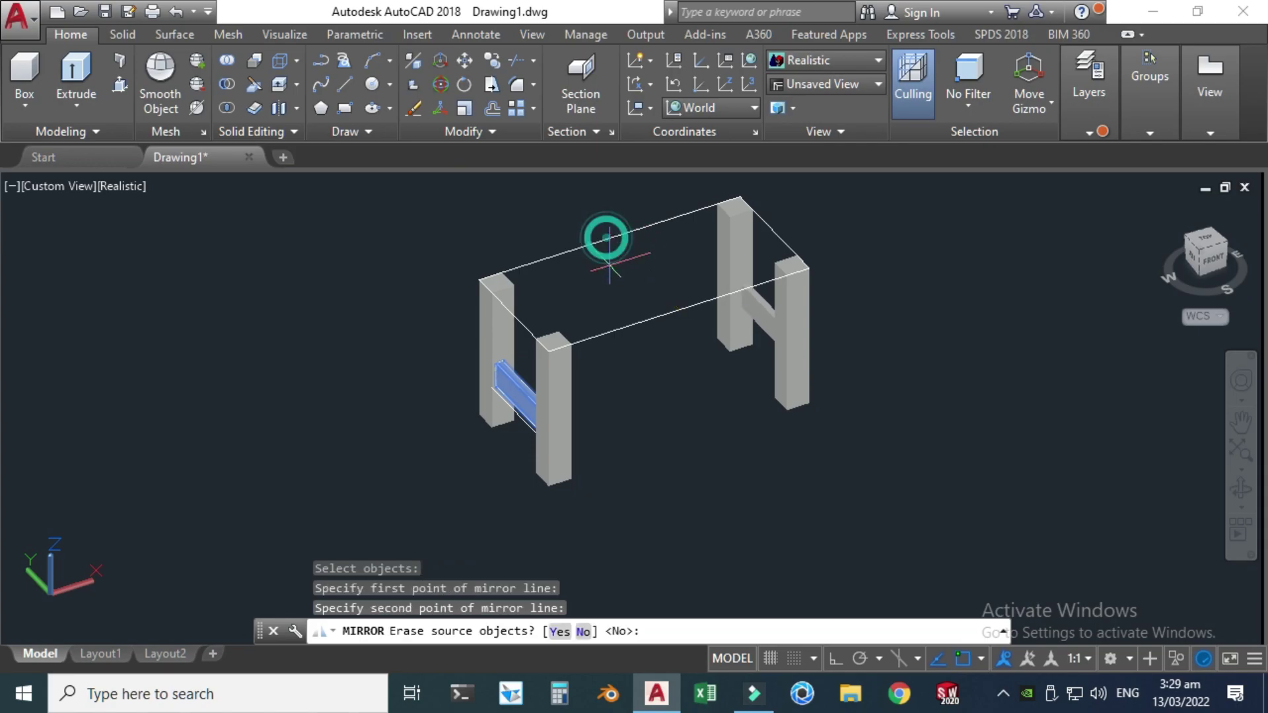
{"action": "left_click", "coordinate": [582, 632]}
{"action": "scroll", "coordinate": [543, 469], "scroll_direction": "up", "scroll_amount": 2}
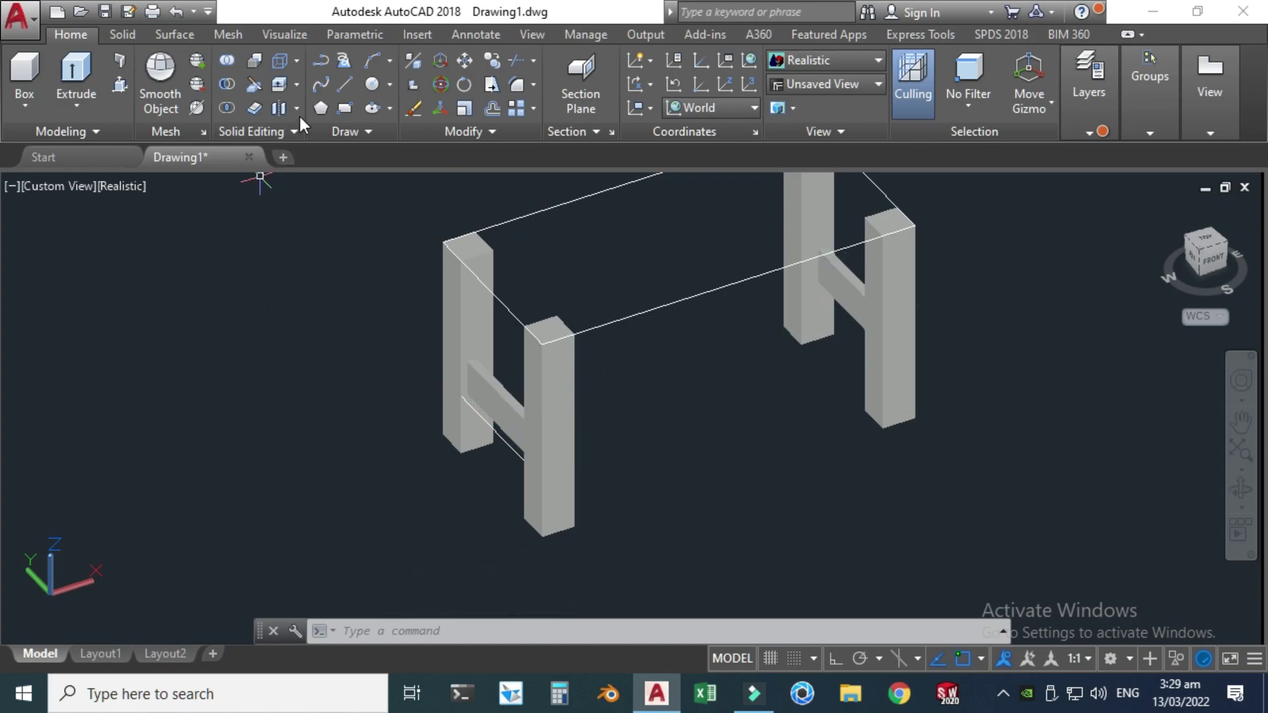
Draw a line from the right side stretcher to the left side stretcher.
{"action": "left_click", "coordinate": [343, 85]}
{"action": "scroll", "coordinate": [825, 287], "scroll_direction": "up", "scroll_amount": 3}
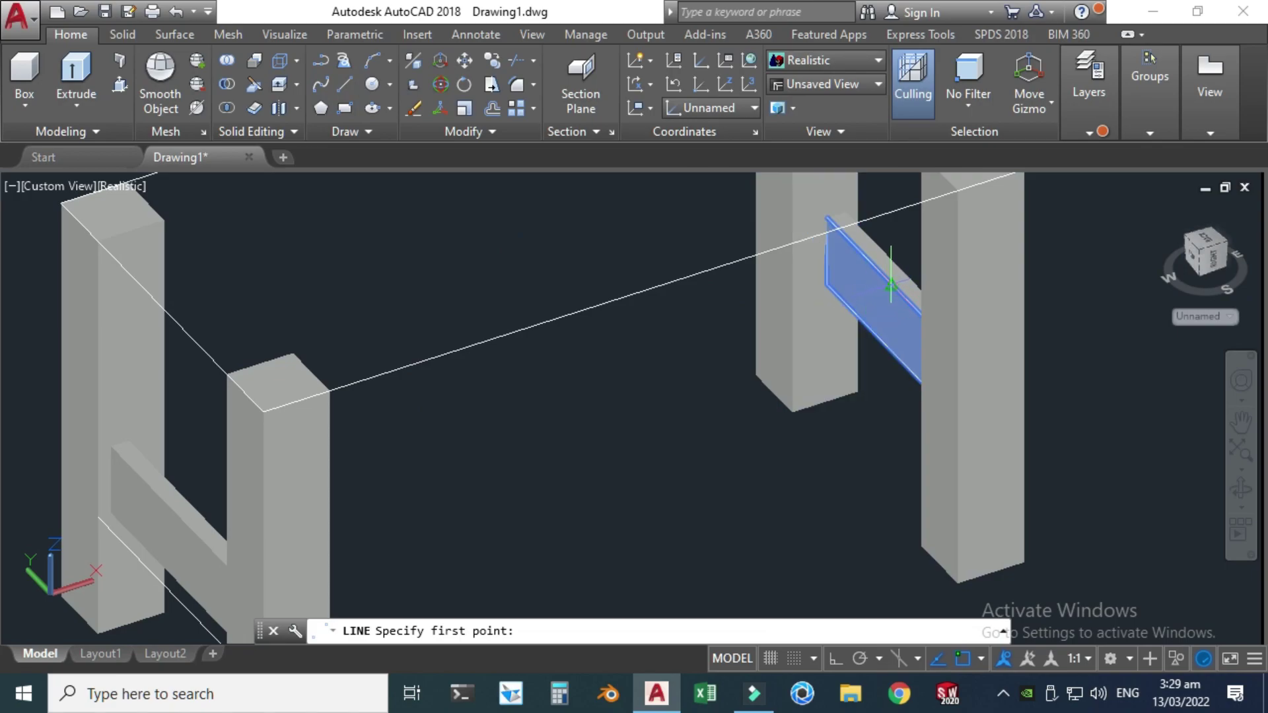
{"action": "left_click", "coordinate": [891, 285]}
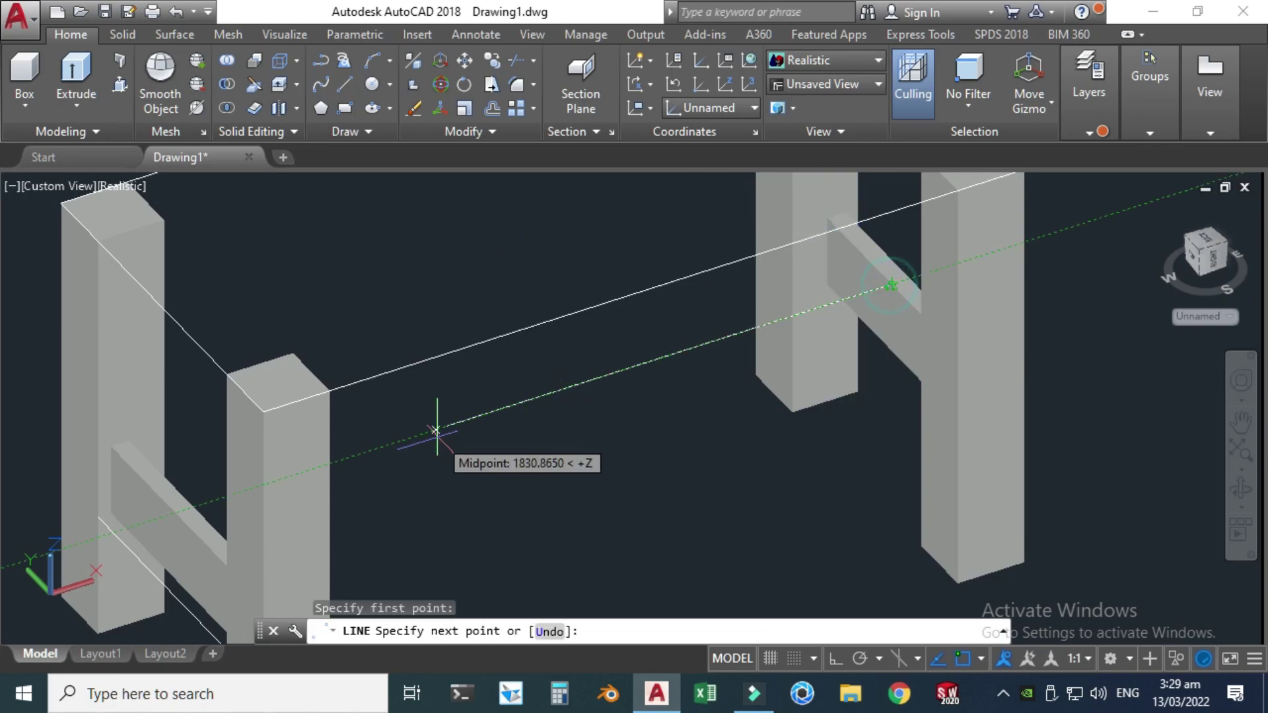
{"action": "left_click", "coordinate": [192, 509]}
{"action": "scroll", "coordinate": [329, 474], "scroll_direction": "down", "scroll_amount": 2}
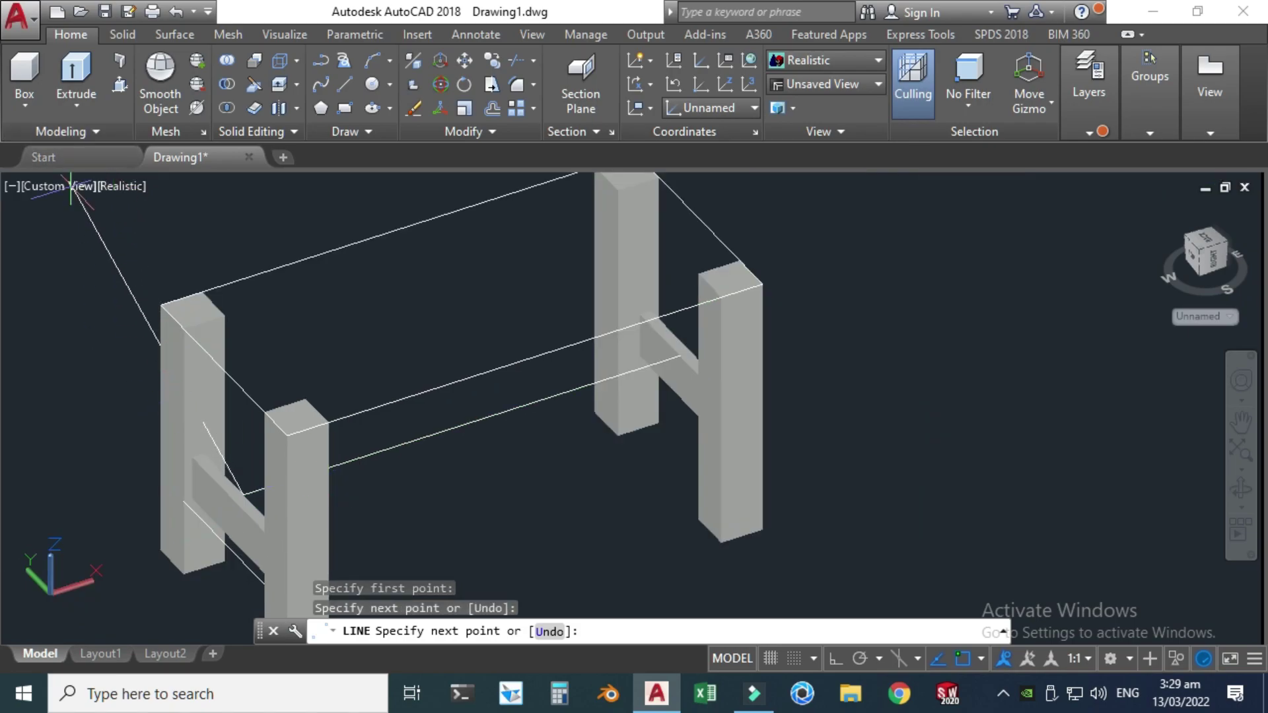
{"action": "key", "text": "Escape"}
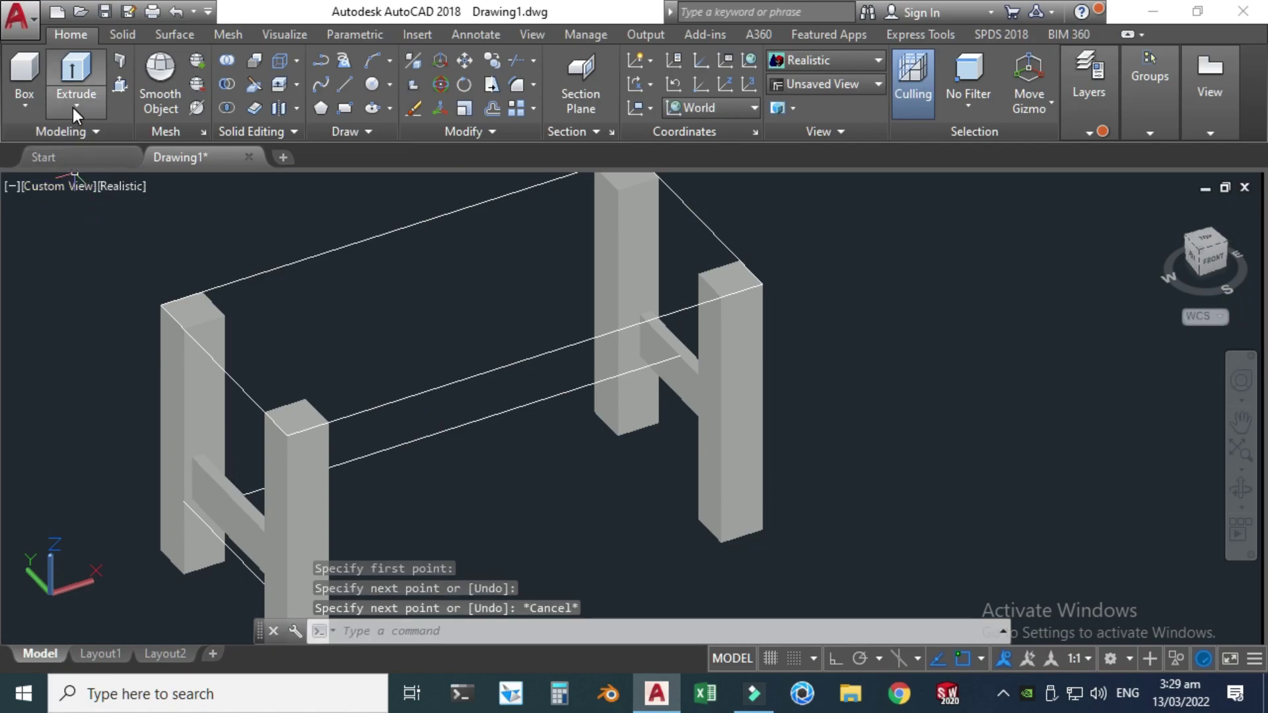
{"action": "left_click", "coordinate": [74, 107]}
Extrude the long line between the side stretchers as a surface panel for the central stretcher.
{"action": "left_click", "coordinate": [85, 150]}
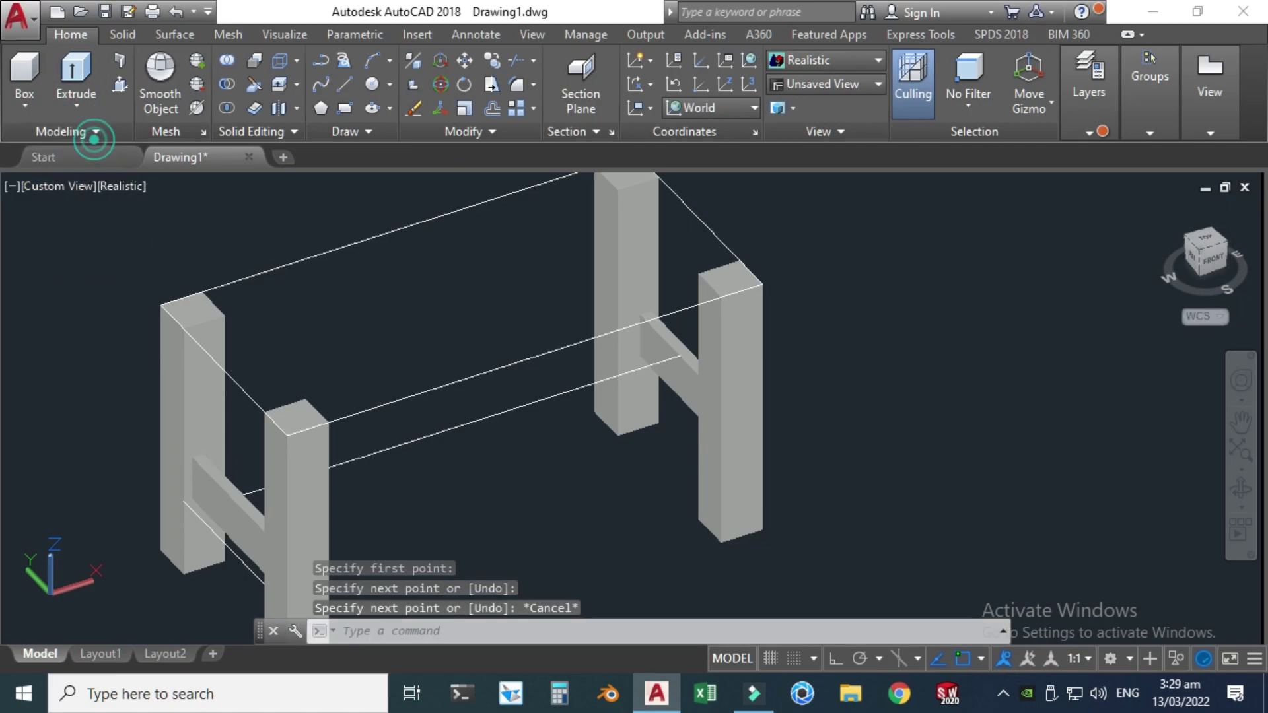
{"action": "left_click", "coordinate": [441, 430]}
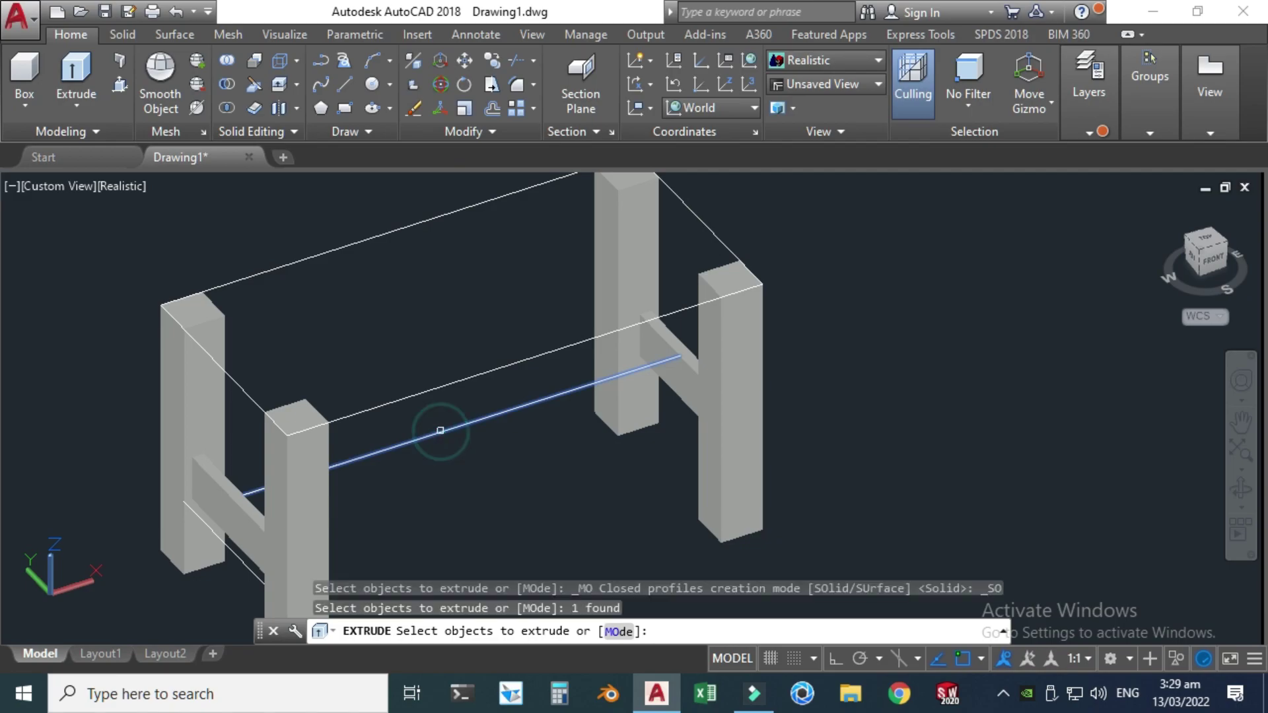
{"action": "key", "text": "Return"}
{"action": "scroll", "coordinate": [582, 409], "scroll_direction": "up", "scroll_amount": 4}
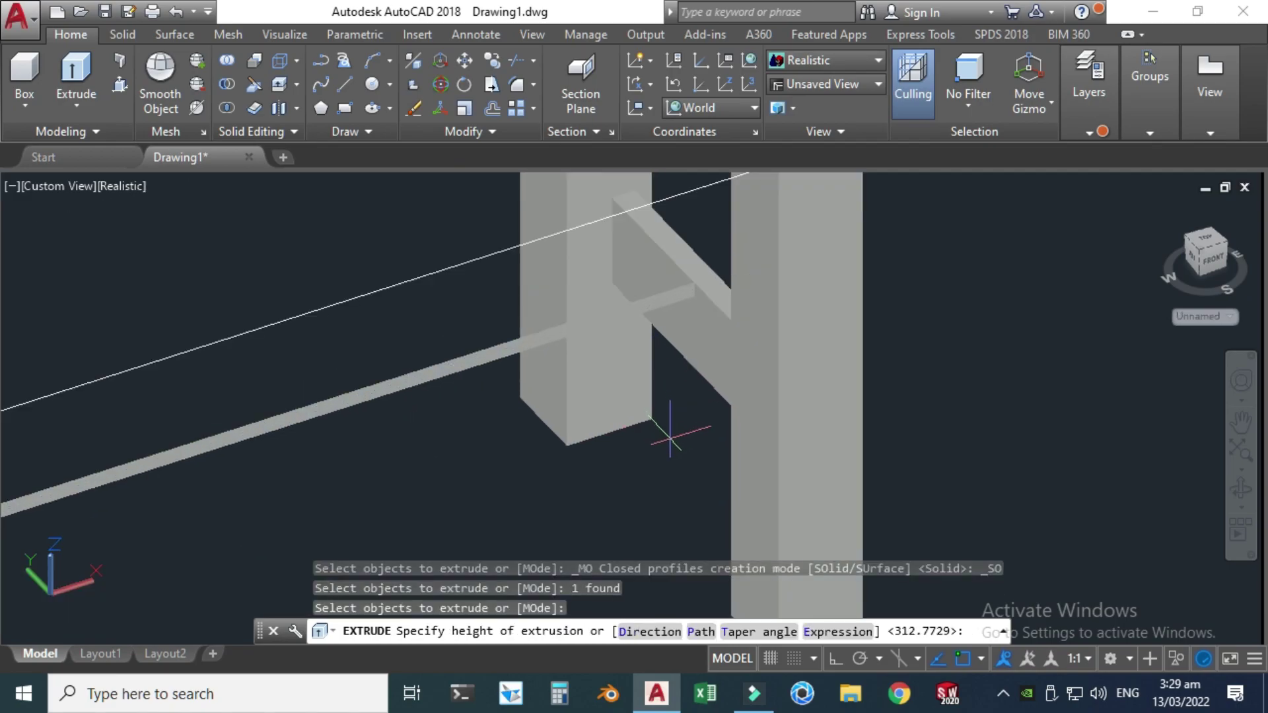
{"action": "scroll", "coordinate": [645, 476], "scroll_direction": "down", "scroll_amount": 4}
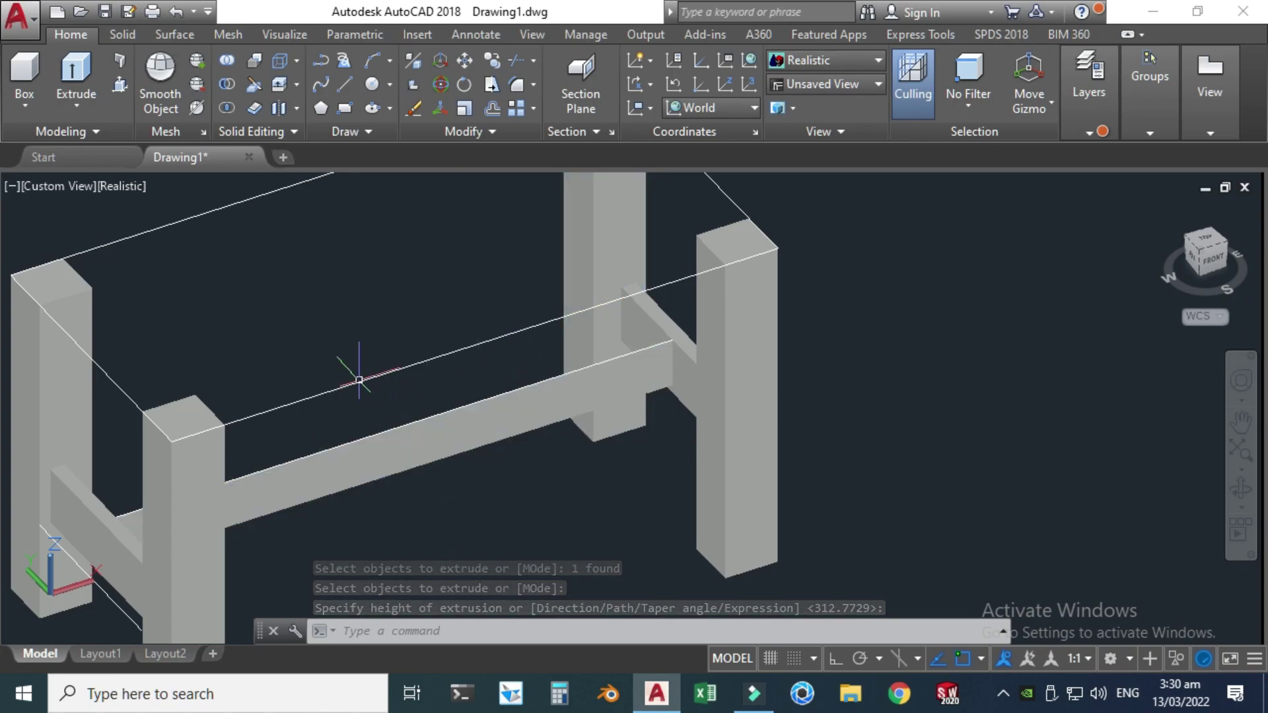
{"action": "key", "text": "Escape"}
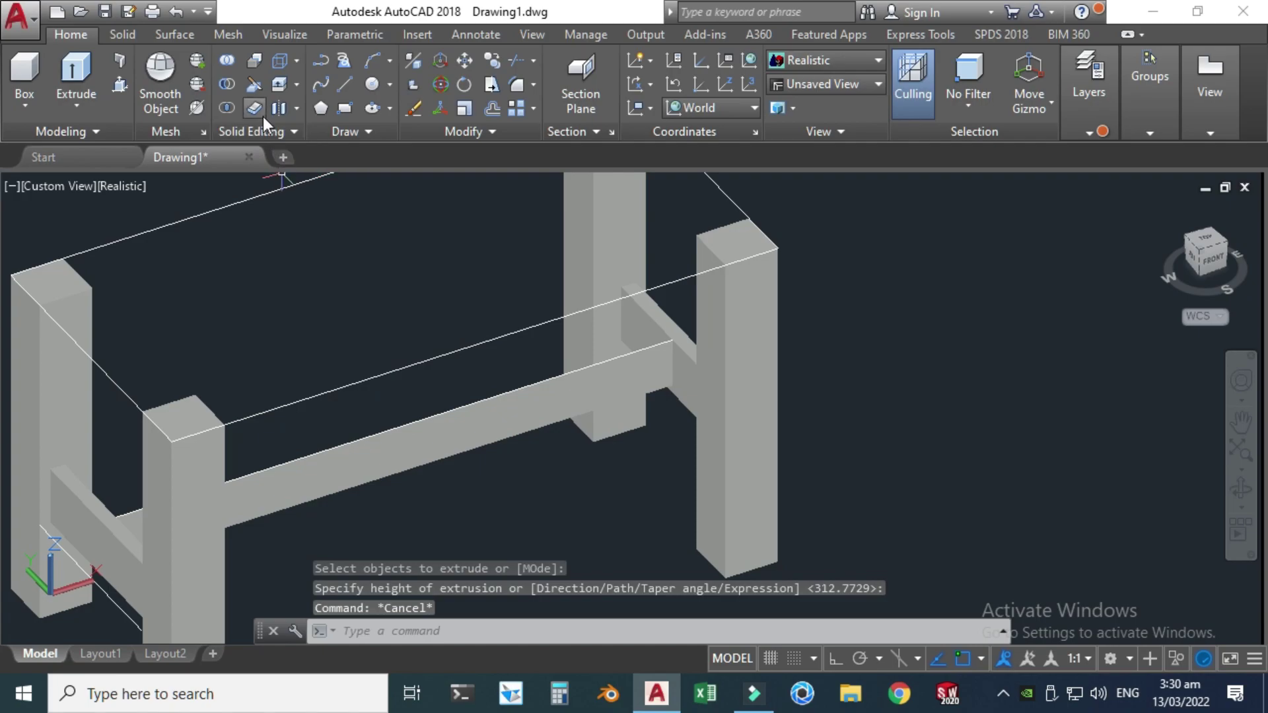
Thicken the central stretcher surface into a solid beam with the default 80 thickness.
{"action": "left_click", "coordinate": [252, 107]}
{"action": "scroll", "coordinate": [555, 350], "scroll_direction": "up", "scroll_amount": 2}
{"action": "left_click", "coordinate": [624, 395]}
{"action": "key", "text": "Return"}
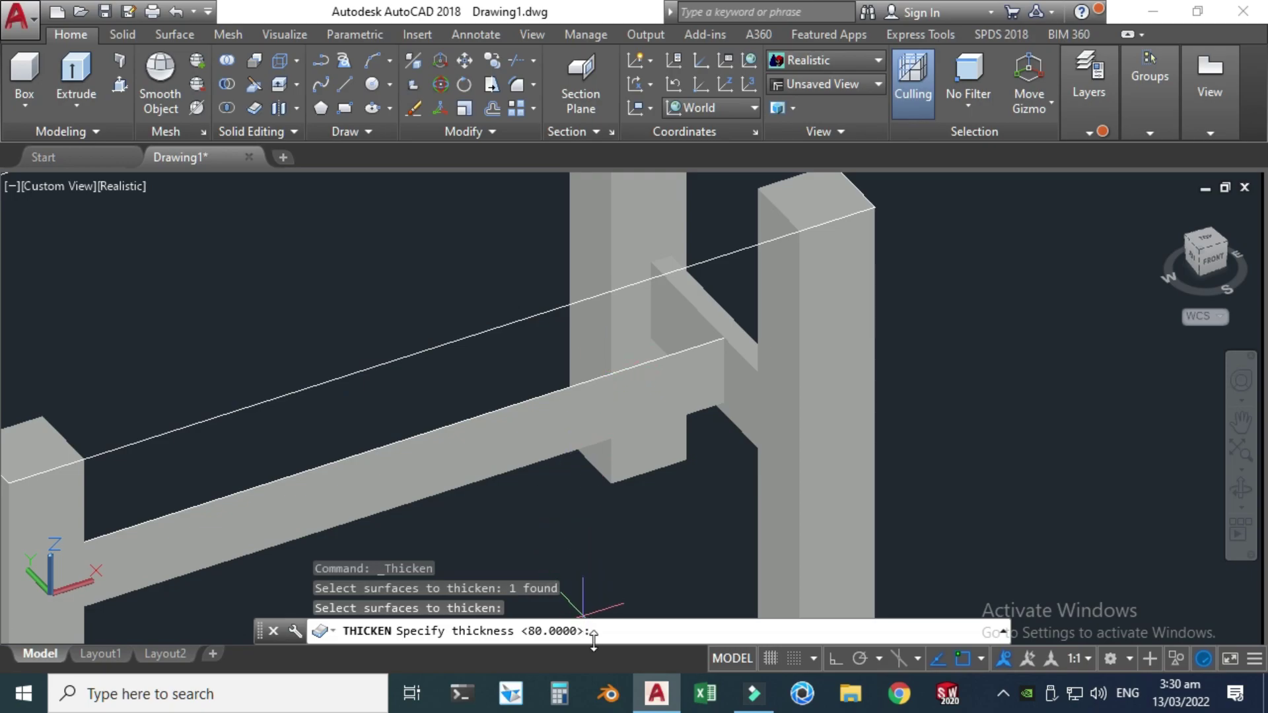
{"action": "key", "text": "Return"}
Move the new stretcher beam along one axis into position between the side stretchers.
{"action": "scroll", "coordinate": [722, 340], "scroll_direction": "up", "scroll_amount": 2}
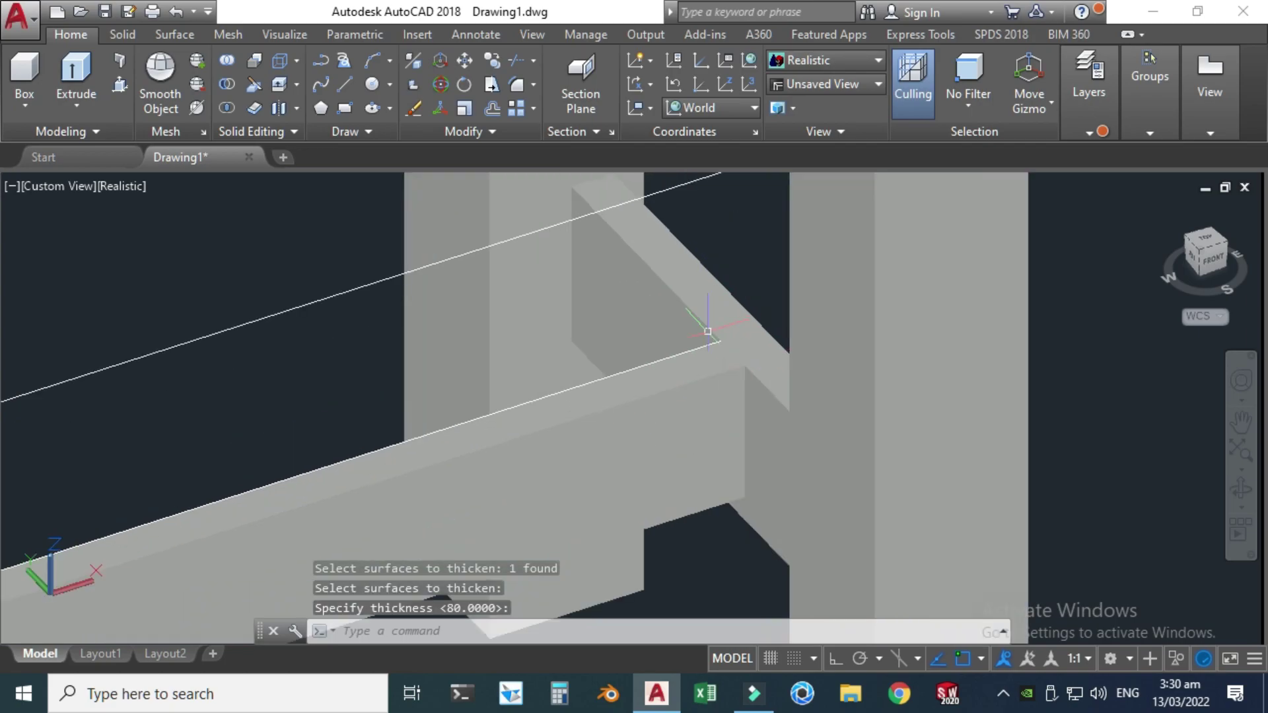
{"action": "left_click", "coordinate": [663, 424]}
{"action": "scroll", "coordinate": [578, 426], "scroll_direction": "down", "scroll_amount": 2}
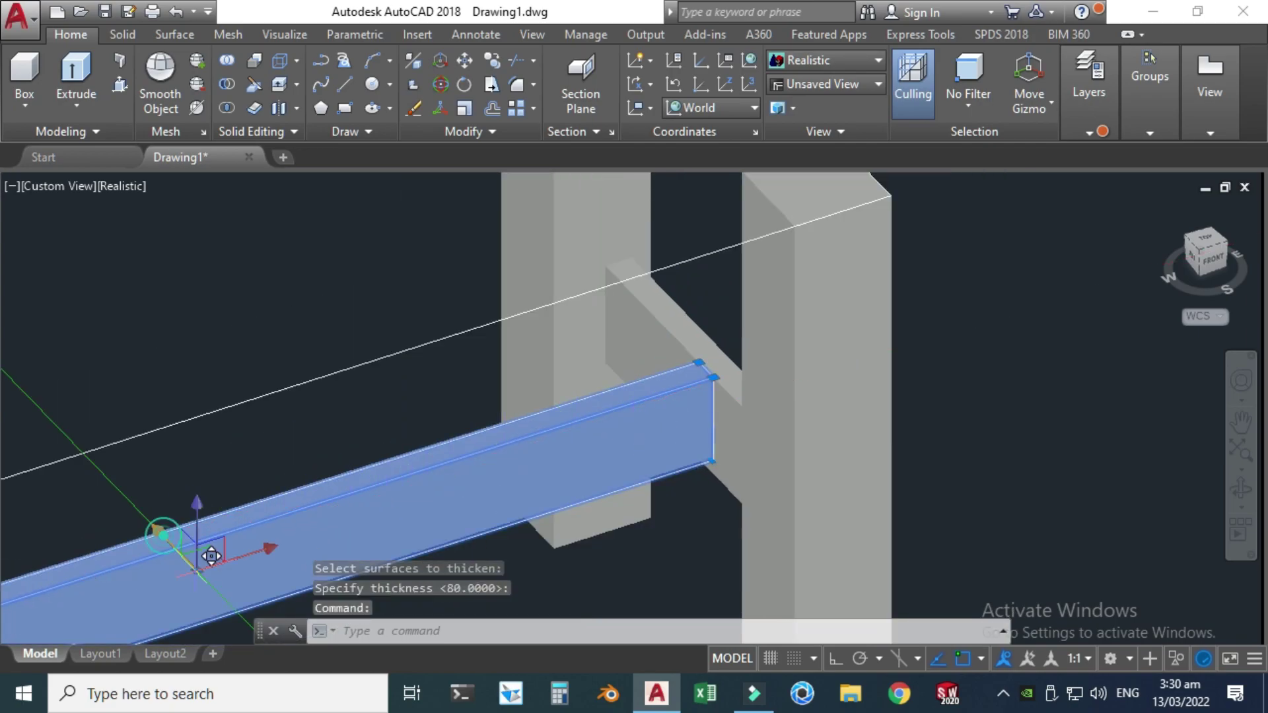
{"action": "left_click", "coordinate": [164, 536]}
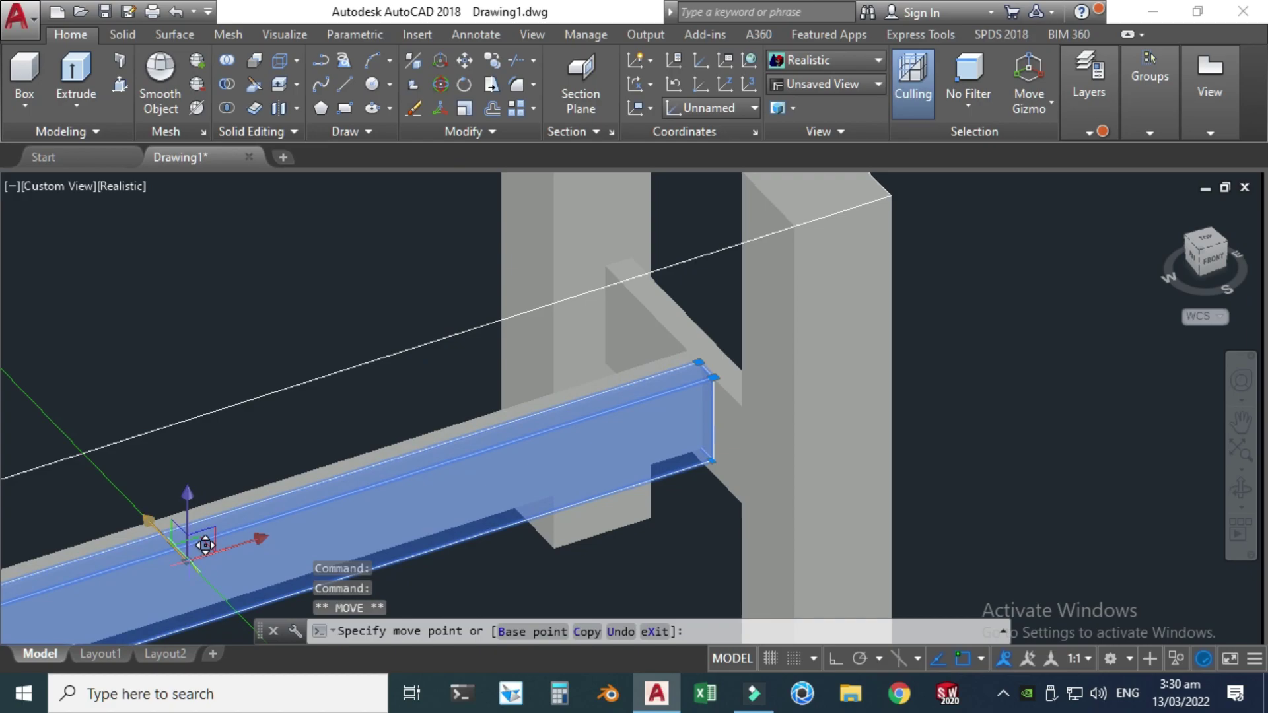
{"action": "left_click", "coordinate": [198, 536]}
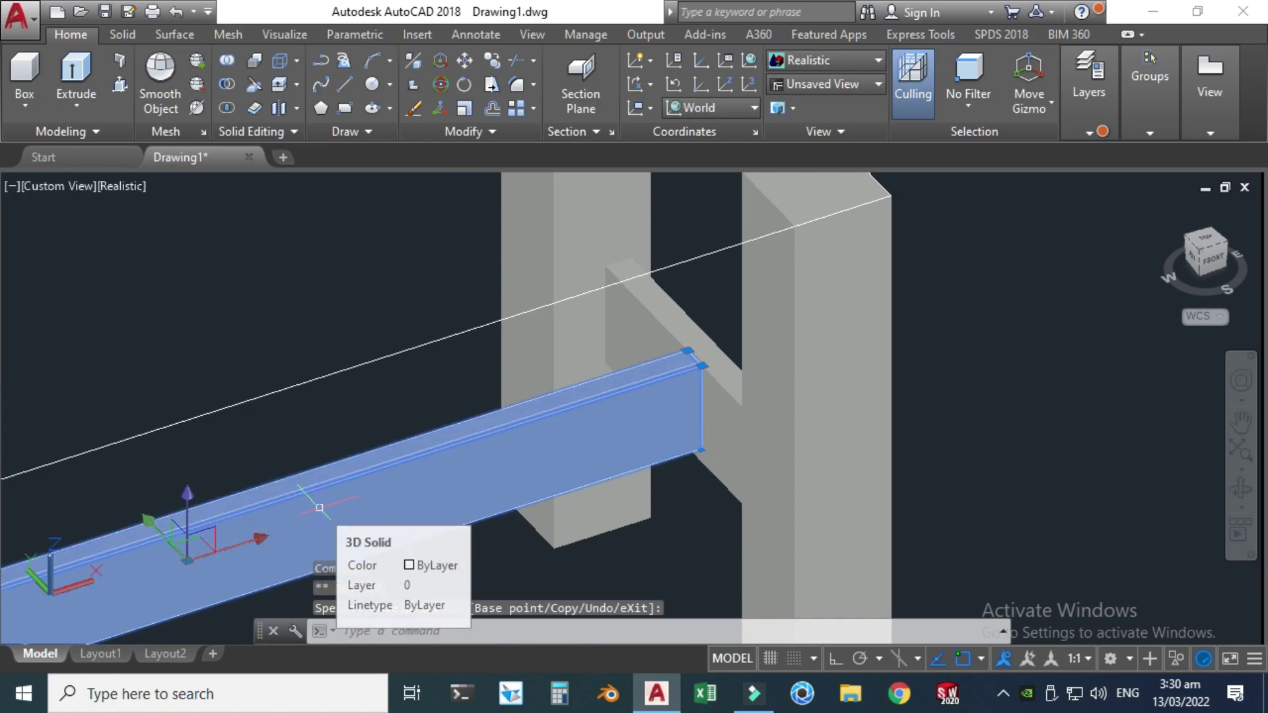
{"action": "key", "text": "Escape"}
{"action": "scroll", "coordinate": [320, 462], "scroll_direction": "down", "scroll_amount": 3}
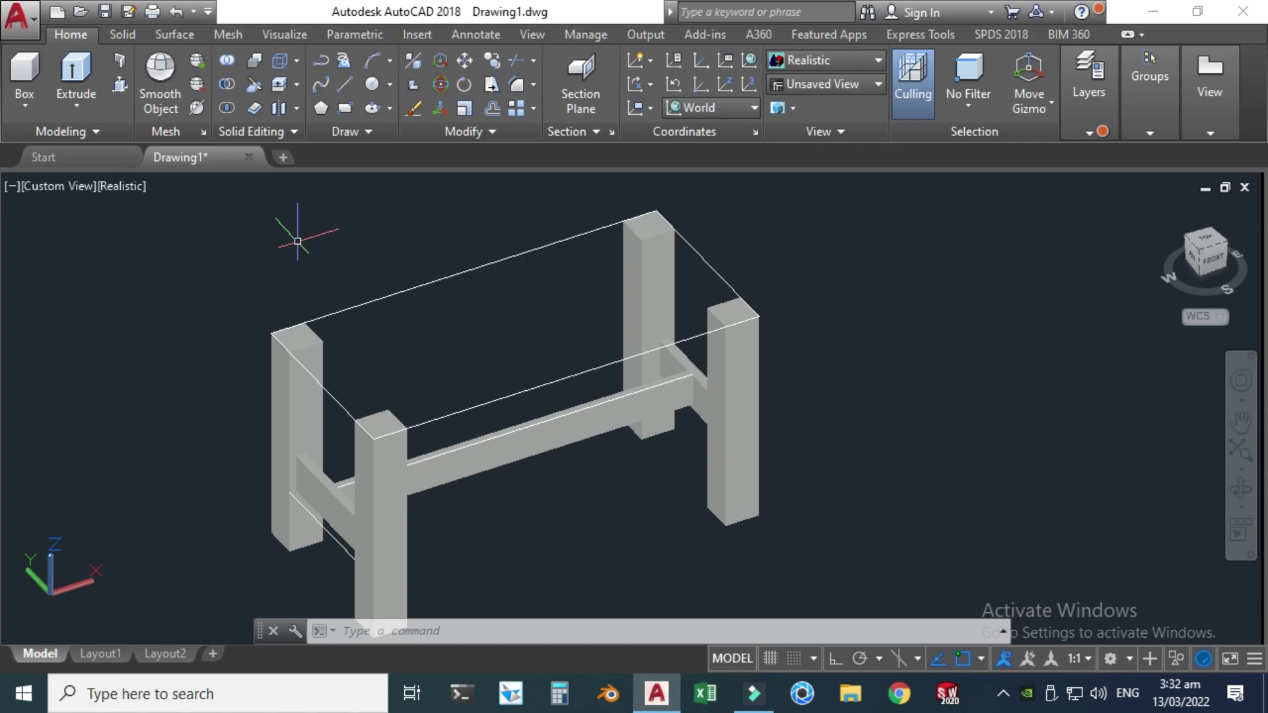
Offset the top rectangle outward with OFFSET's Through option to form a larger overhang outline.
{"action": "left_click", "coordinate": [381, 610]}
{"action": "left_click", "coordinate": [387, 637]}
{"action": "type", "text": "off"}
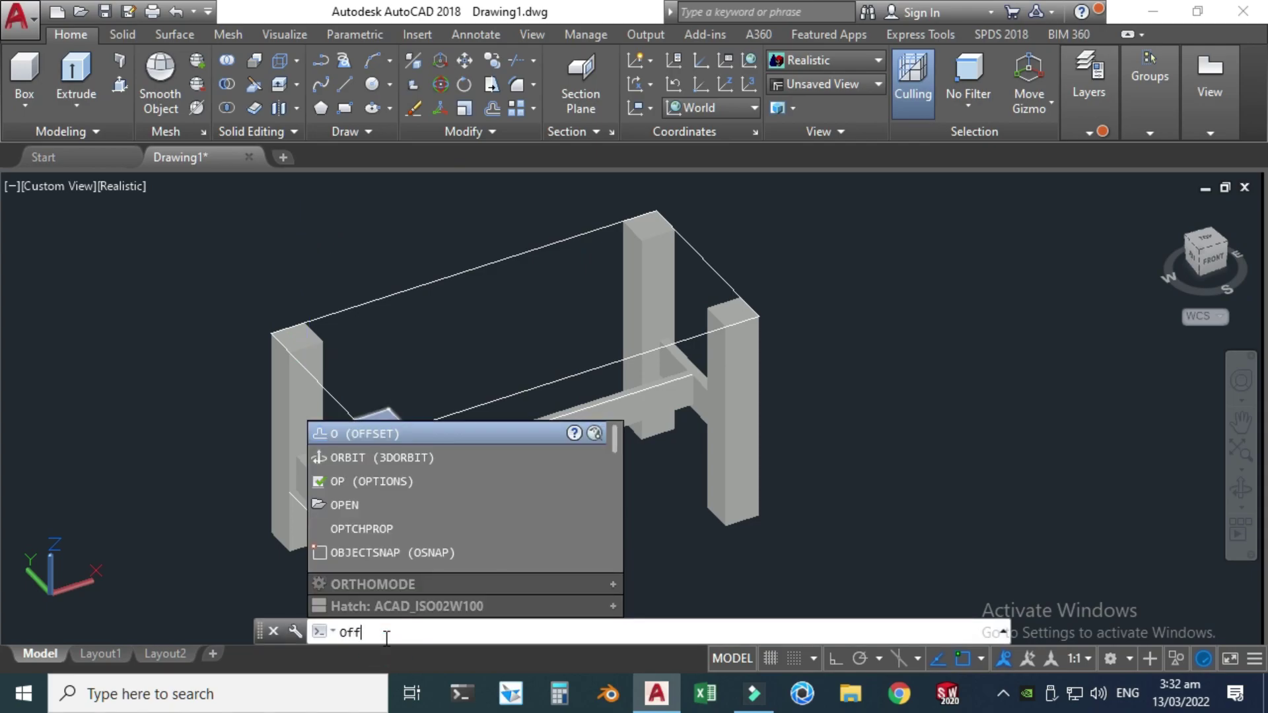
{"action": "left_click", "coordinate": [382, 457]}
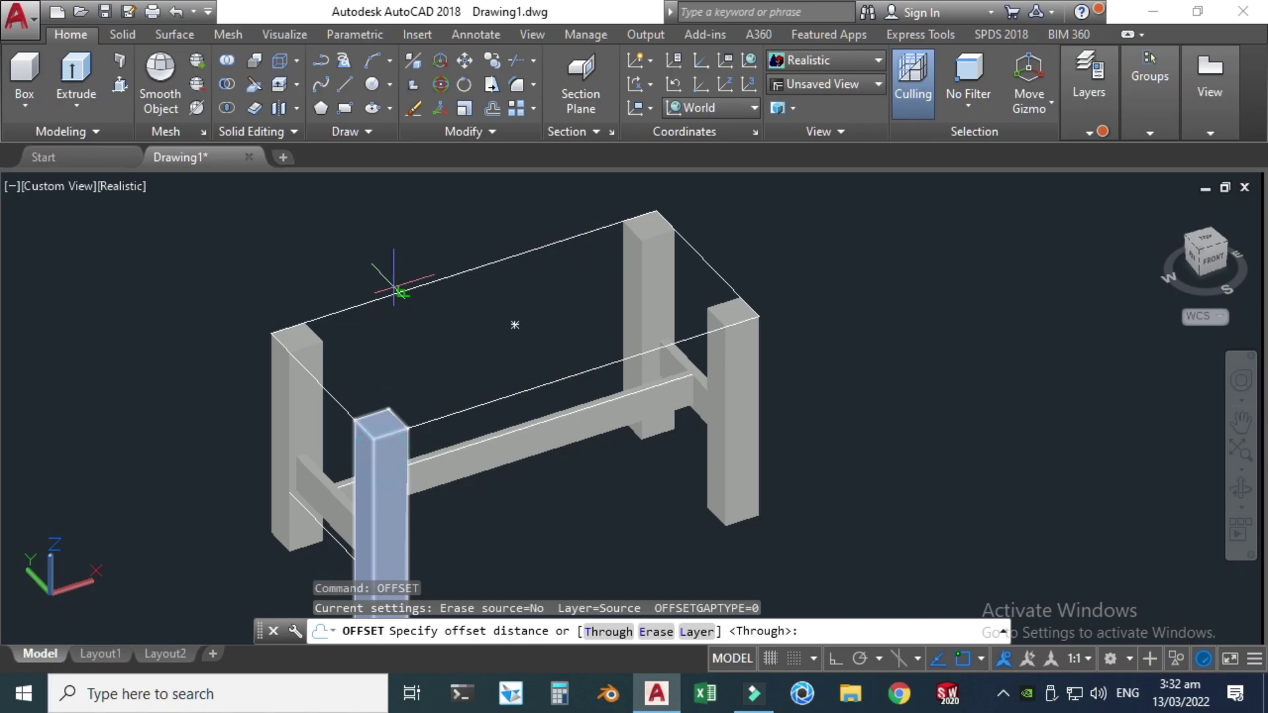
{"action": "left_click", "coordinate": [606, 632]}
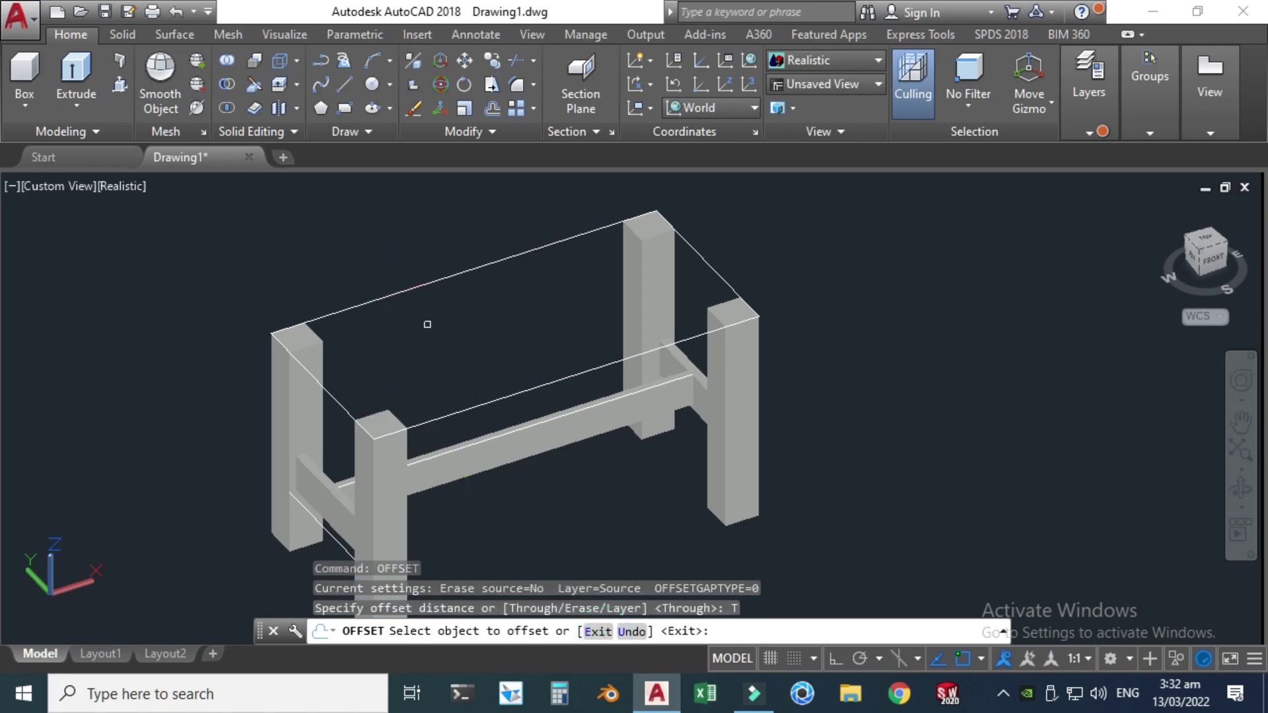
{"action": "left_click", "coordinate": [421, 284]}
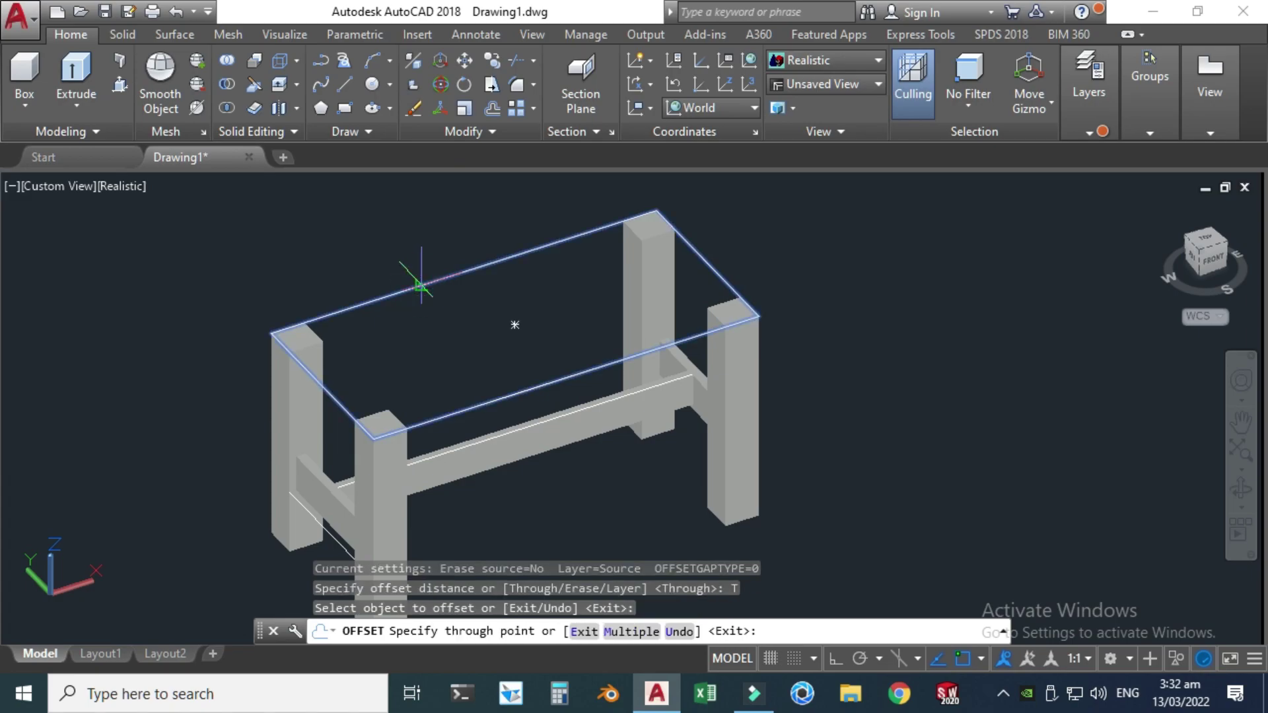
{"action": "left_click", "coordinate": [377, 279]}
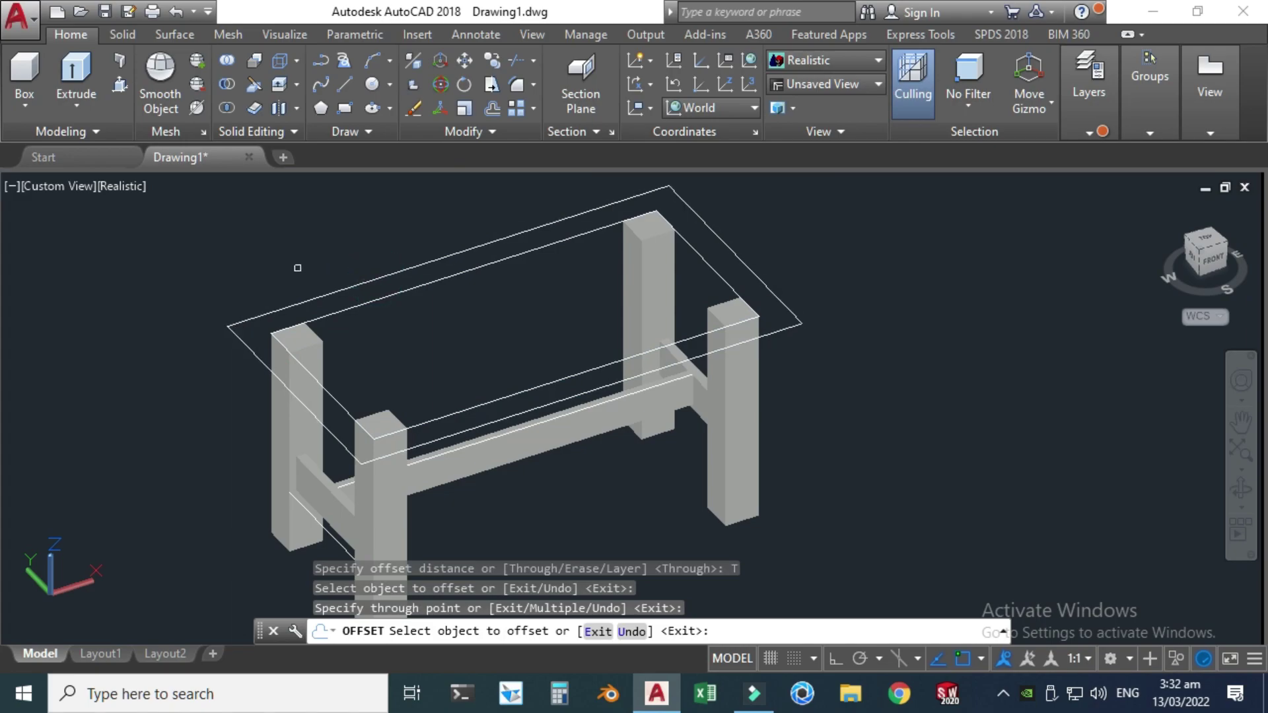
Extrude the larger outer rectangle into a thick tabletop slab overhanging the legs.
{"action": "left_click", "coordinate": [90, 108]}
{"action": "left_click", "coordinate": [94, 128]}
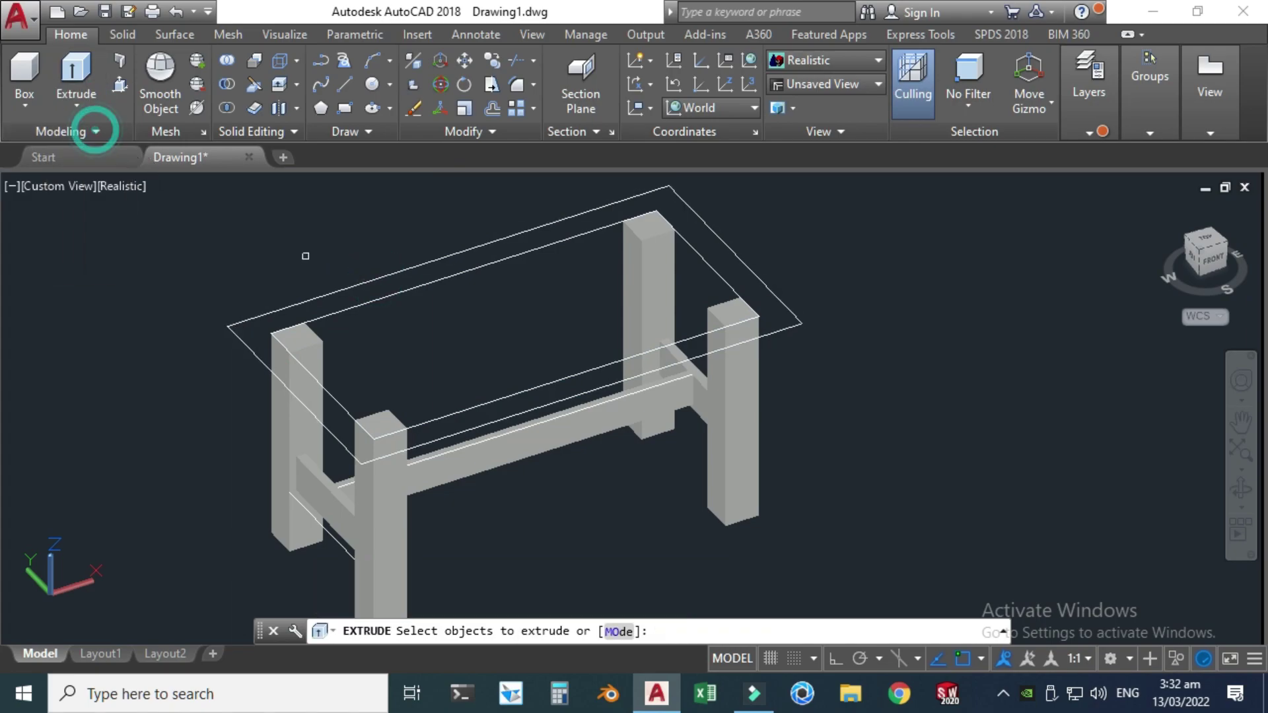
{"action": "left_click", "coordinate": [319, 298]}
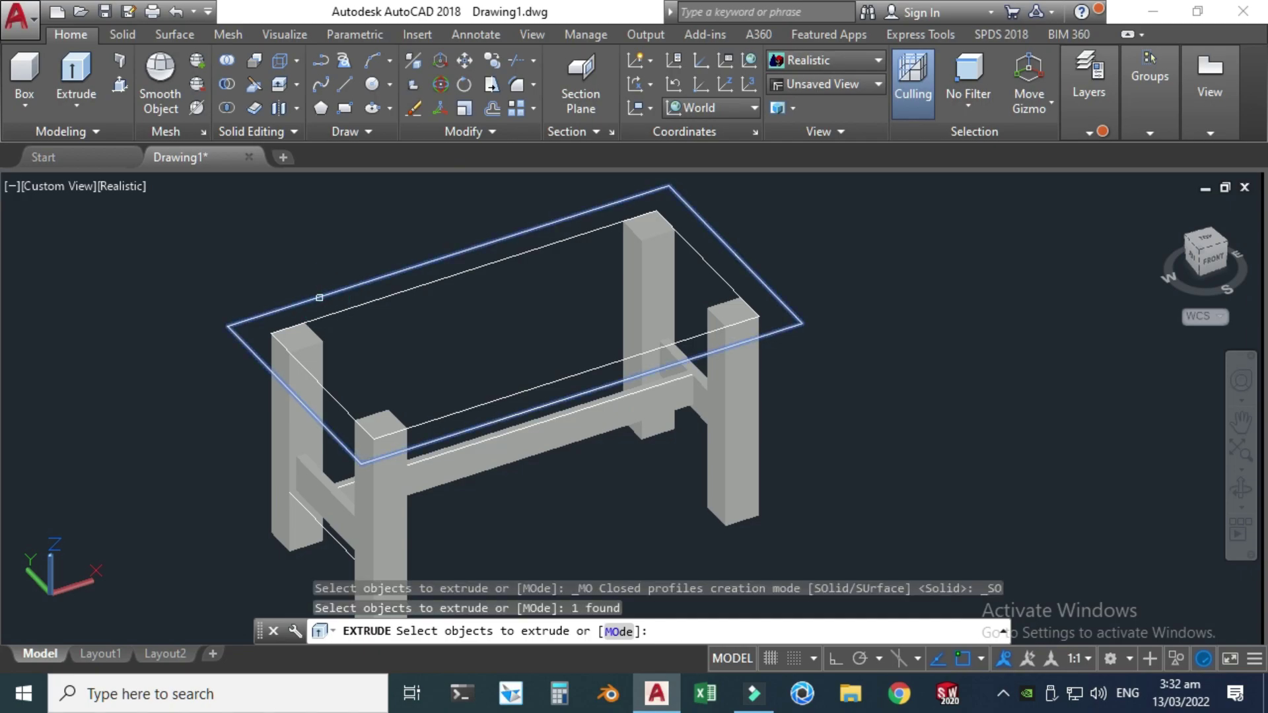
{"action": "key", "text": "Return"}
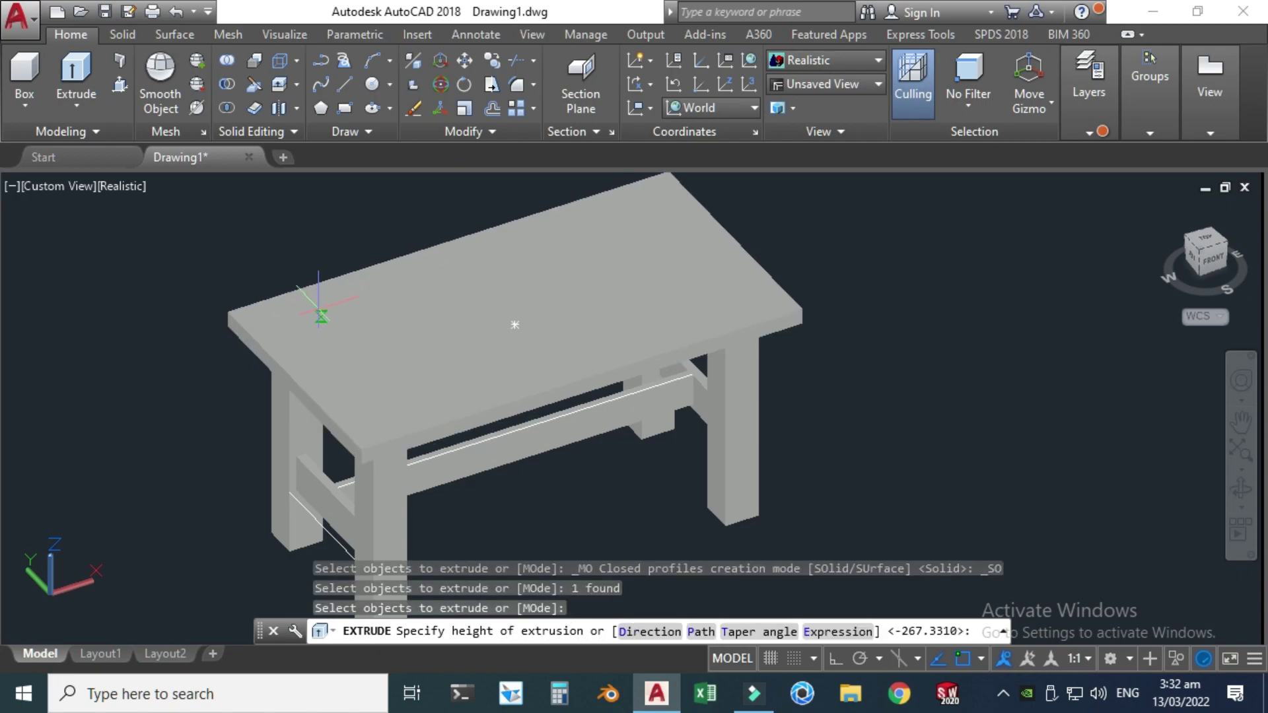
{"action": "left_click", "coordinate": [318, 306]}
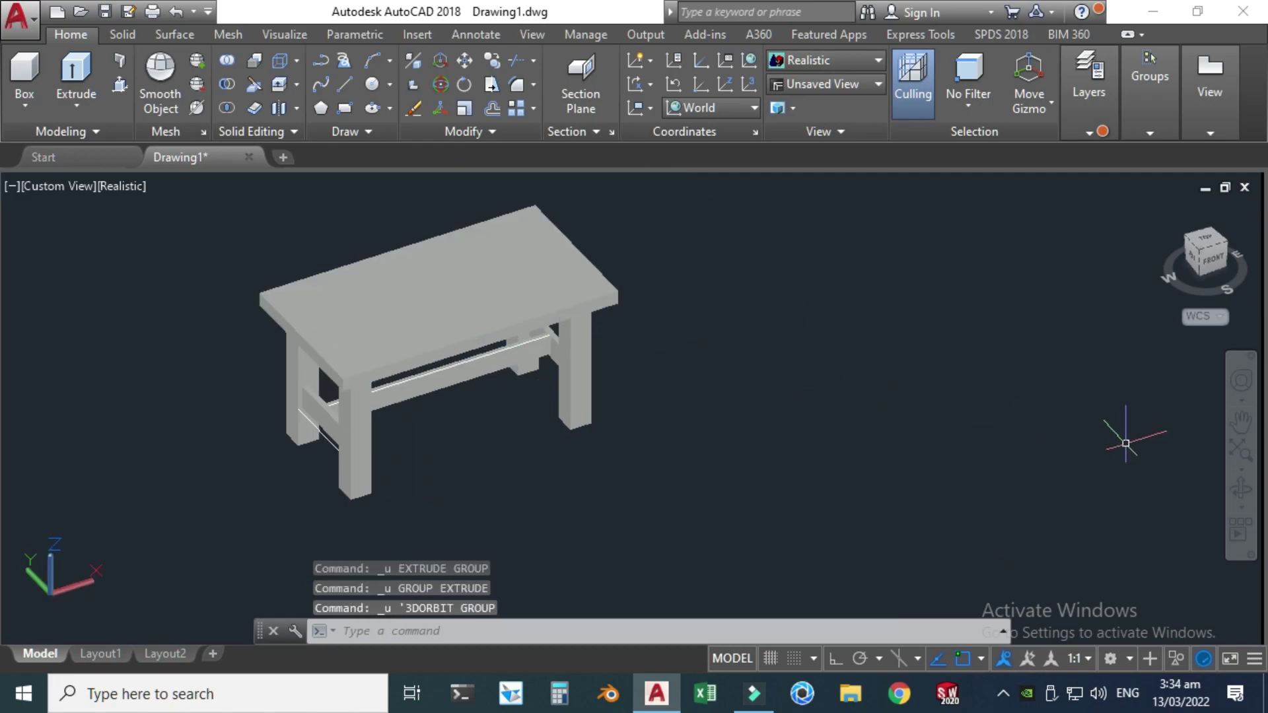
Orbit the view to look at the table's underside, then start another extrusion.
{"action": "left_click", "coordinate": [1241, 489]}
{"action": "left_click_drag", "start_coordinate": [679, 448], "coordinate": [377, 265]}
{"action": "scroll", "coordinate": [288, 289], "scroll_direction": "up", "scroll_amount": 5}
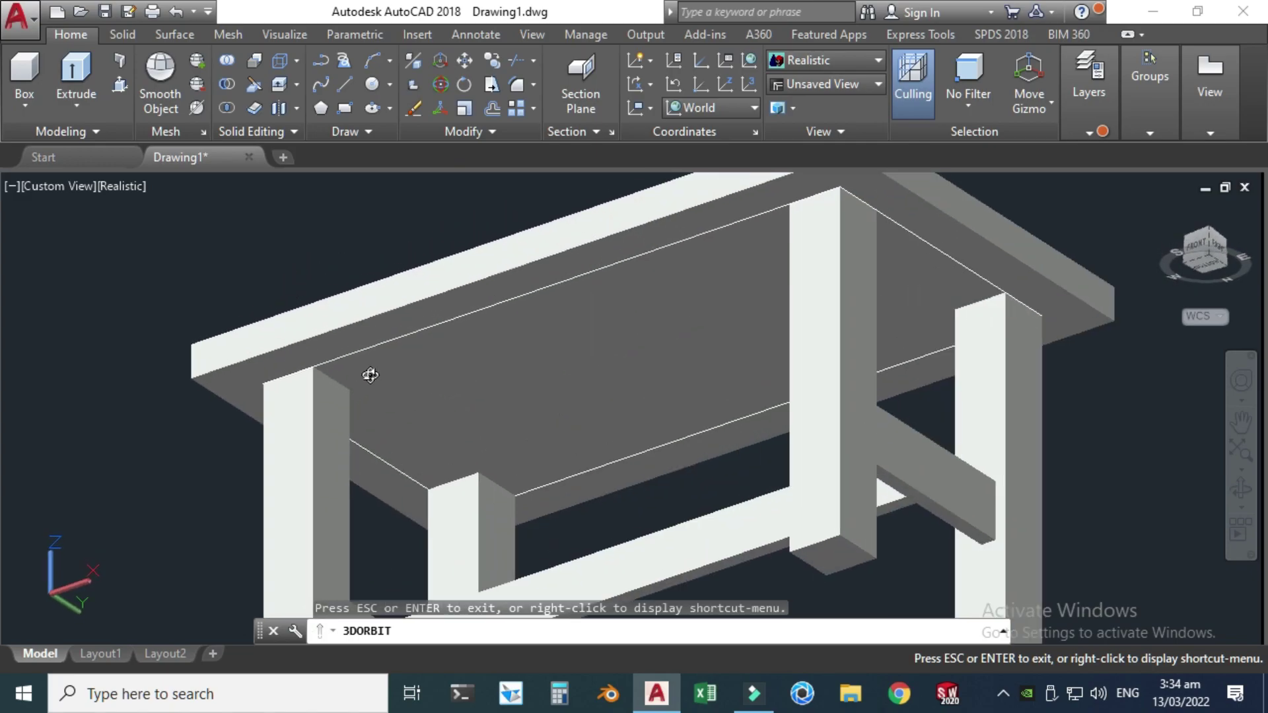
{"action": "key", "text": "Escape"}
{"action": "left_click", "coordinate": [77, 107]}
{"action": "left_click", "coordinate": [86, 140]}
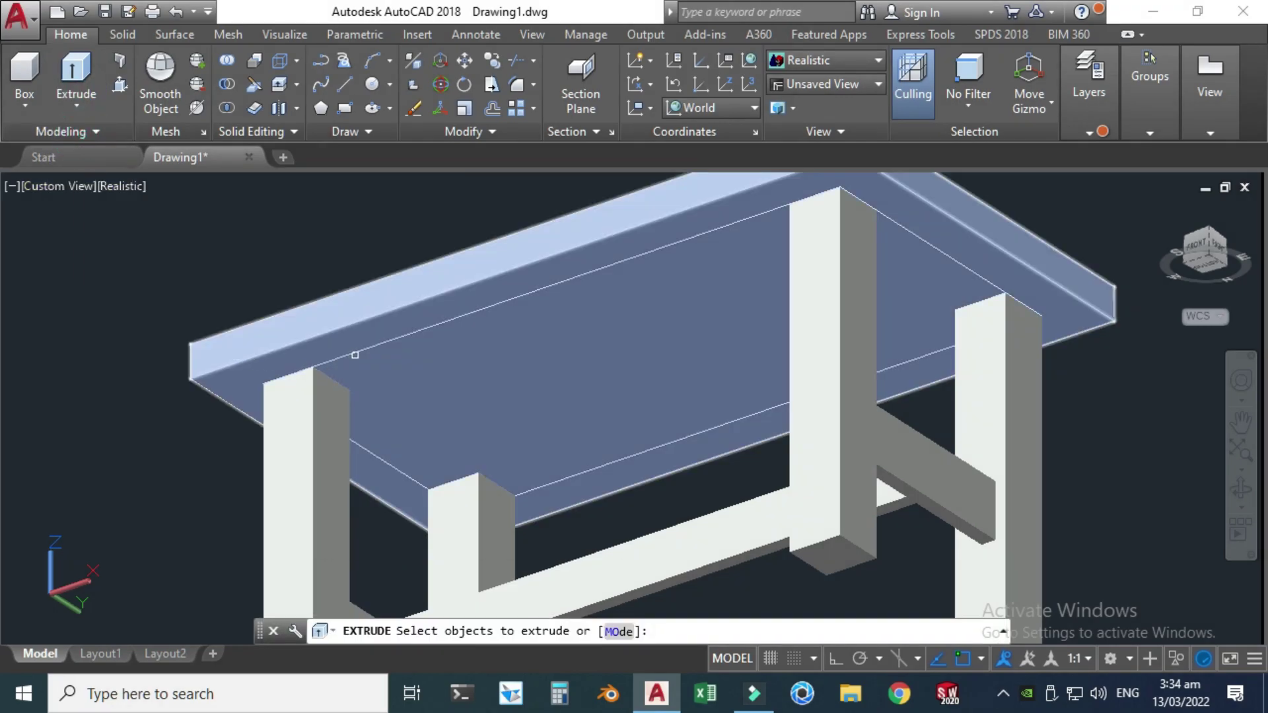
Extrude the rectangle beneath the tabletop downward as an apron joining the leg tops.
{"action": "left_click", "coordinate": [355, 355]}
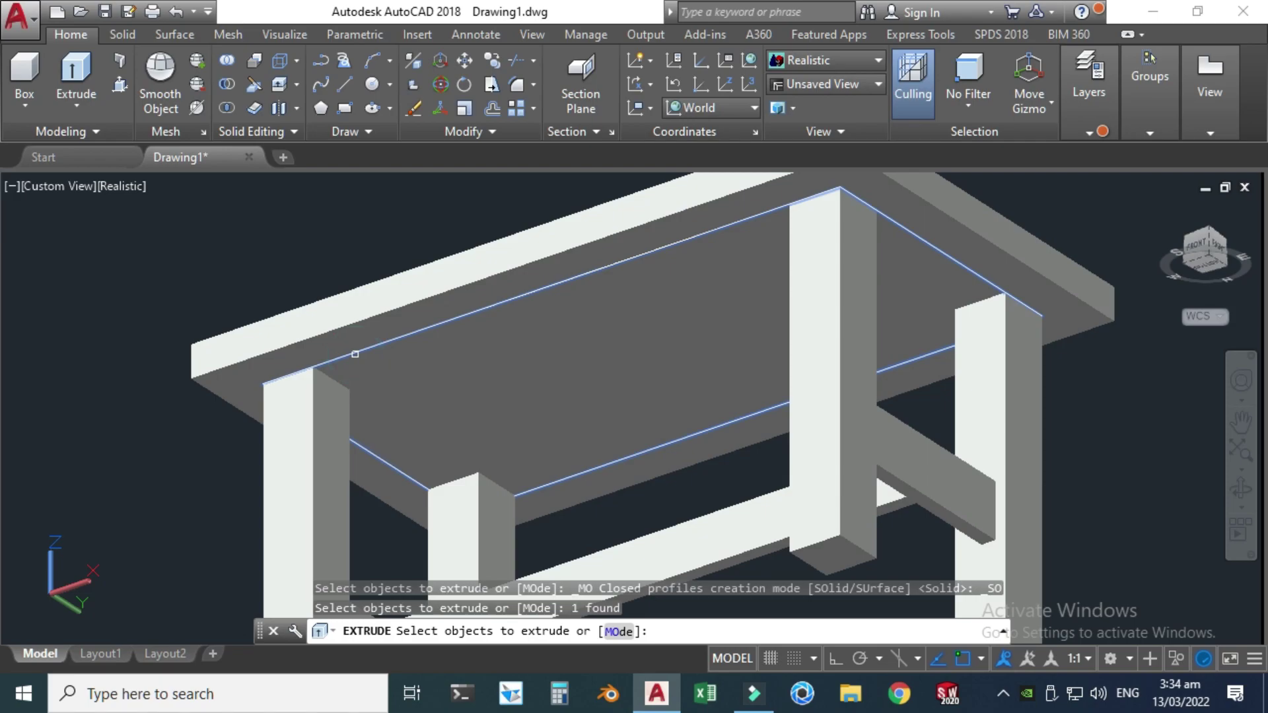
{"action": "key", "text": "Return"}
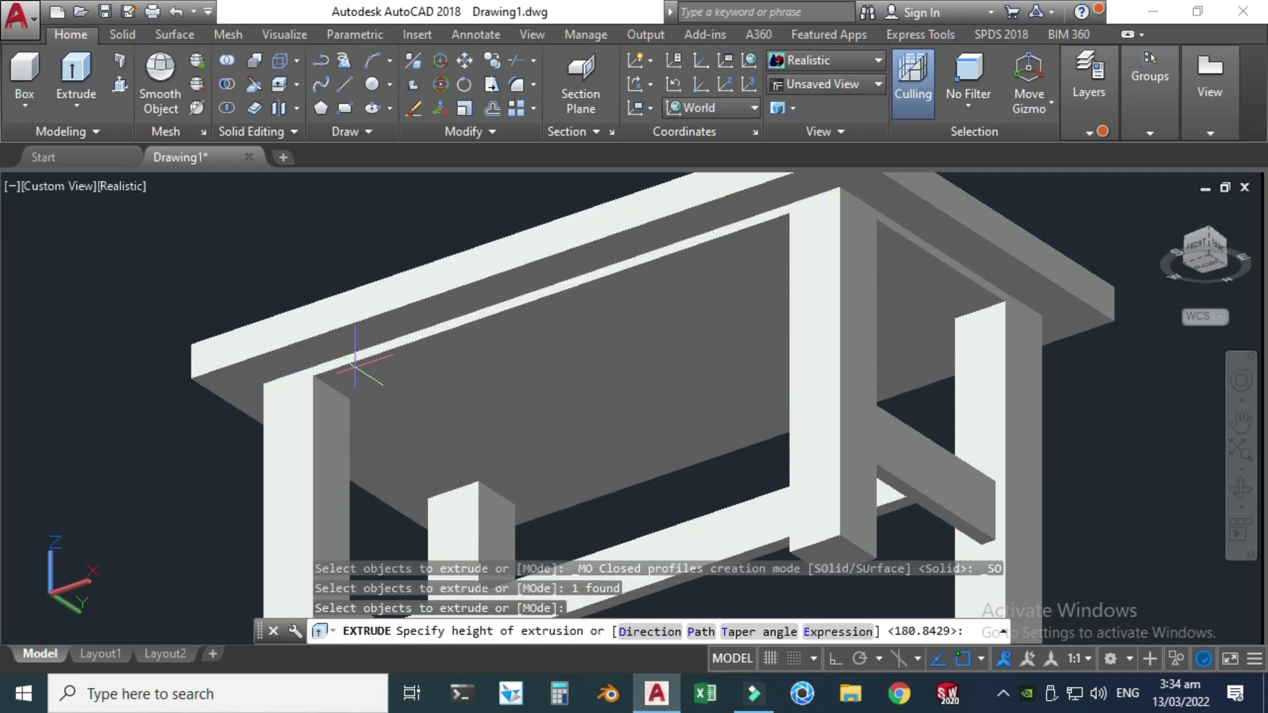
{"action": "scroll", "coordinate": [355, 370], "scroll_direction": "down", "scroll_amount": 4}
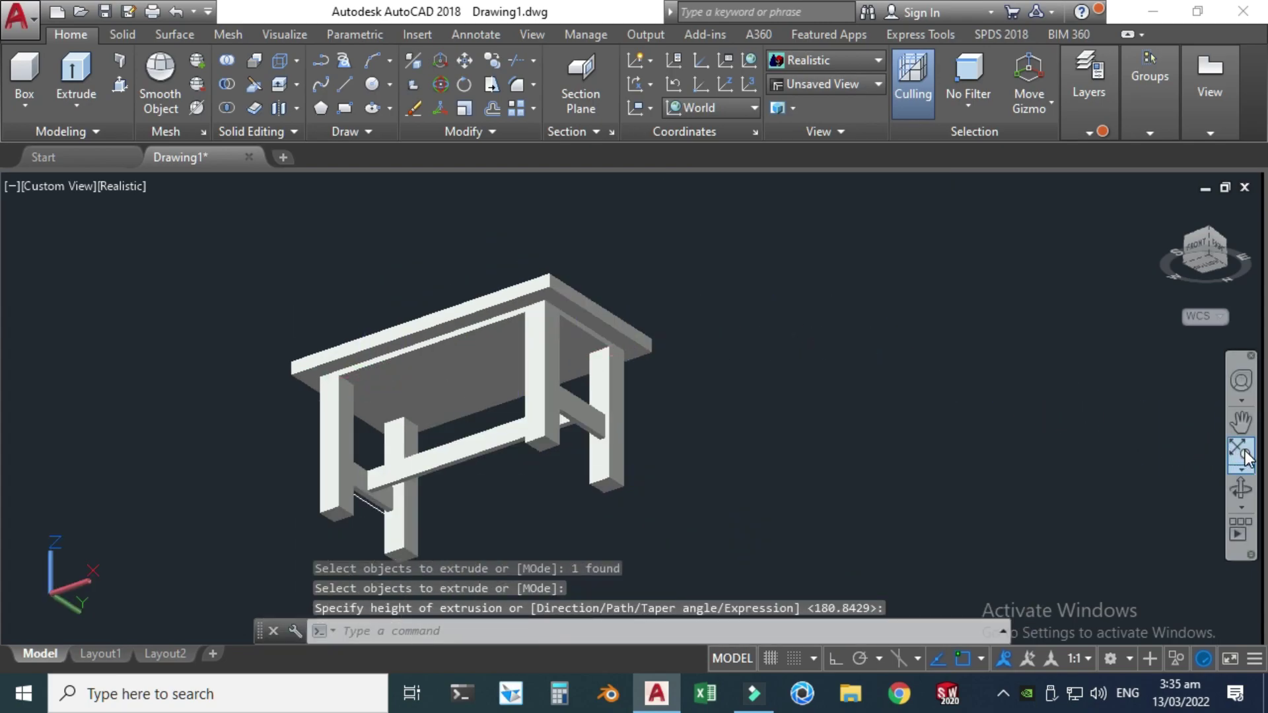
{"action": "left_click", "coordinate": [1242, 489]}
{"action": "left_click_drag", "start_coordinate": [560, 411], "coordinate": [442, 478]}
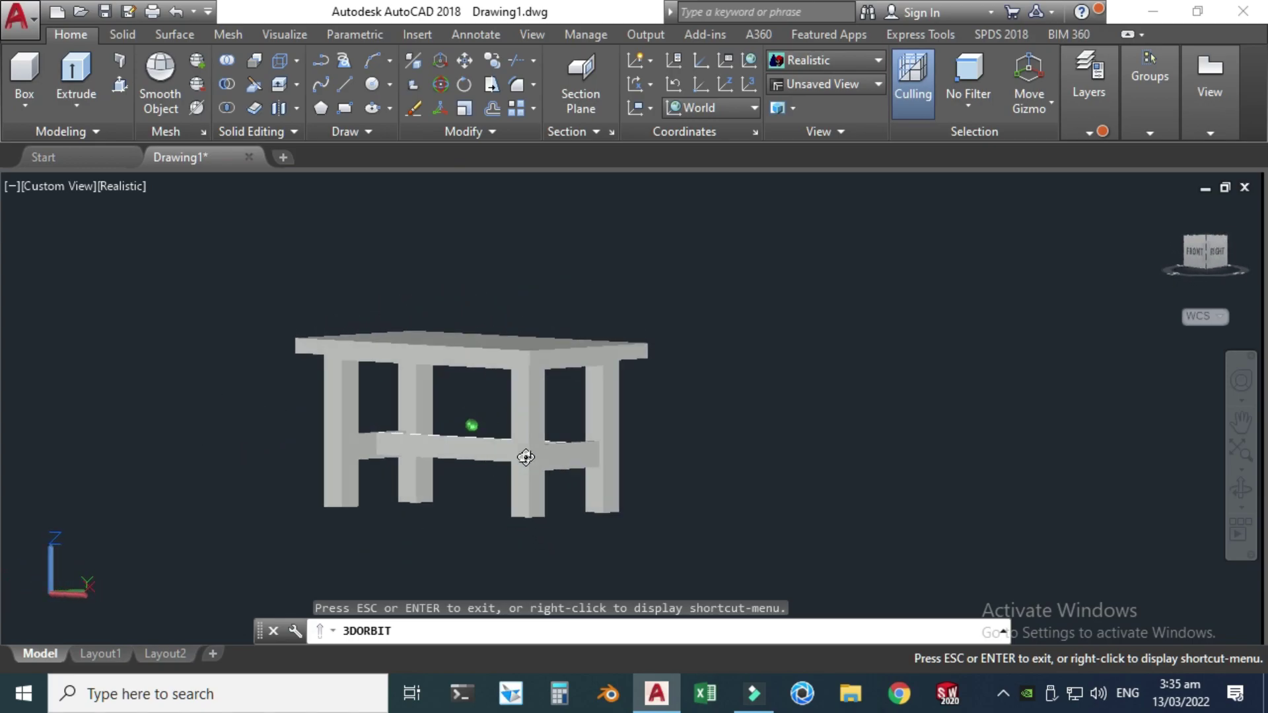
{"action": "left_click_drag", "start_coordinate": [470, 475], "coordinate": [947, 449]}
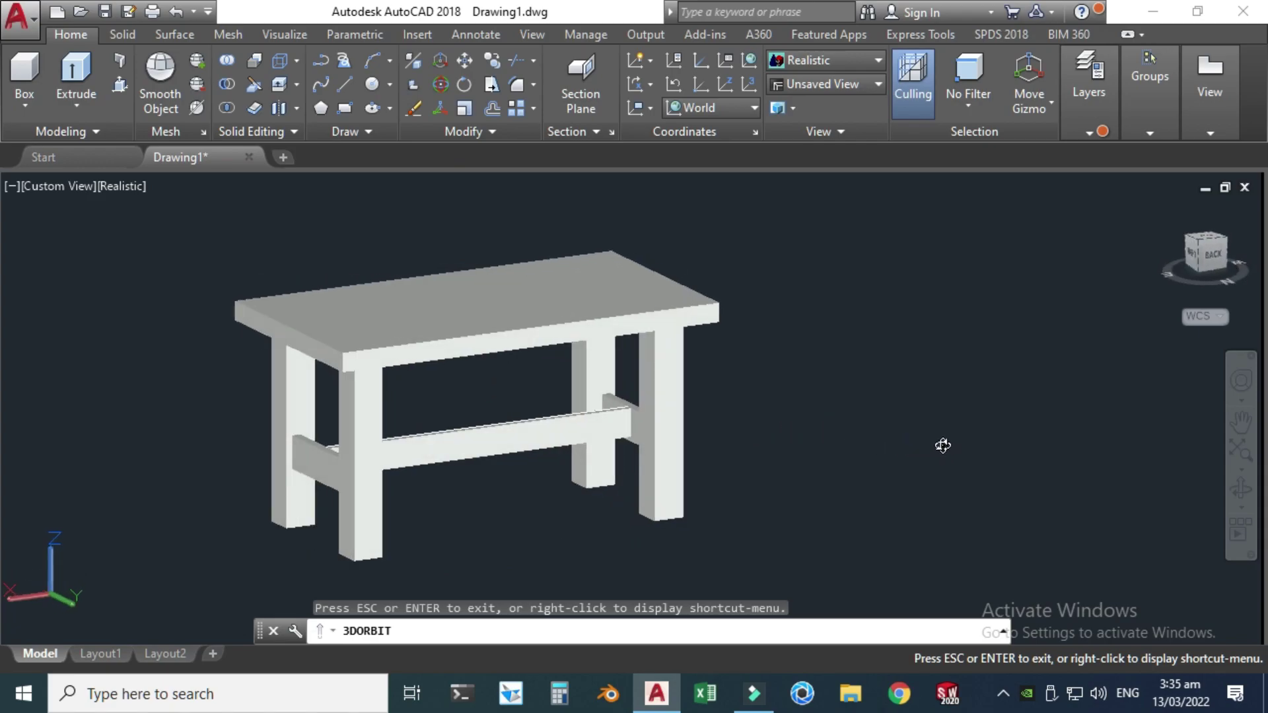
{"action": "left_click_drag", "start_coordinate": [564, 362], "coordinate": [442, 360]}
{"action": "left_click_drag", "start_coordinate": [701, 365], "coordinate": [596, 355]}
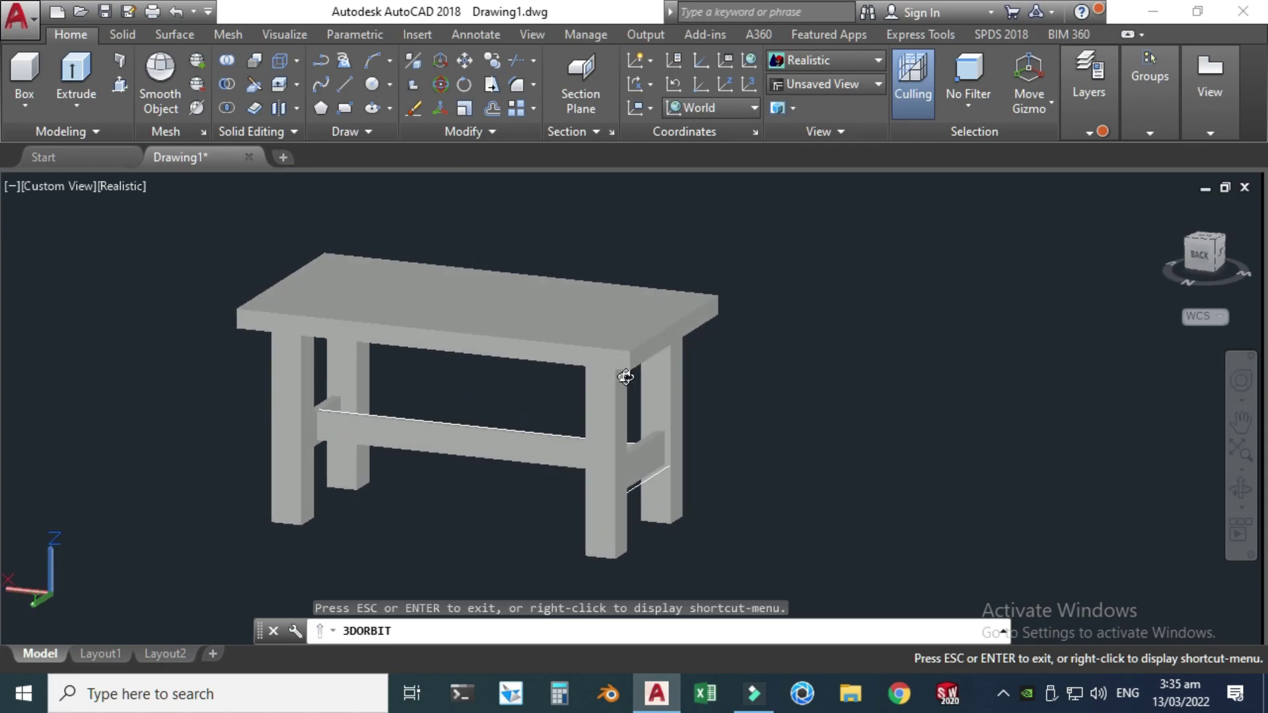